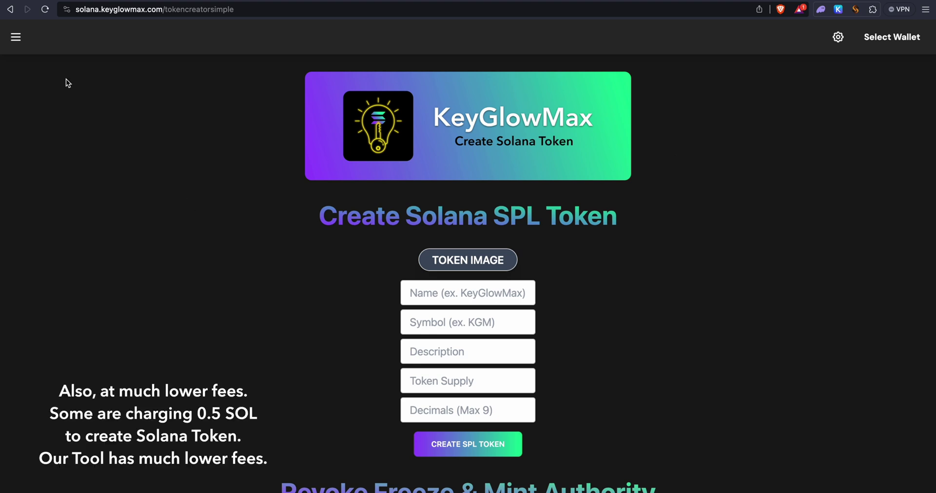
- Open the Create Solana Token page and read its note on the new method without metadata upload
click(16, 36)
click(83, 86)
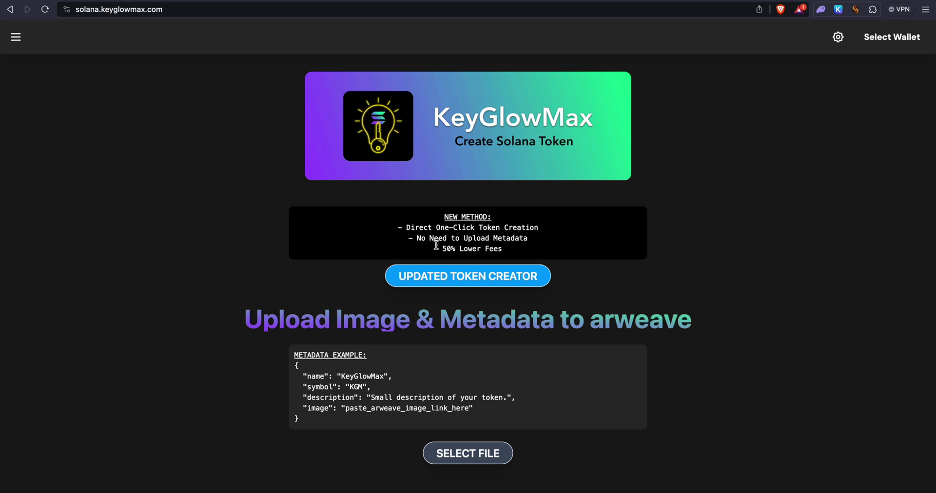
drag(404, 239, 534, 239)
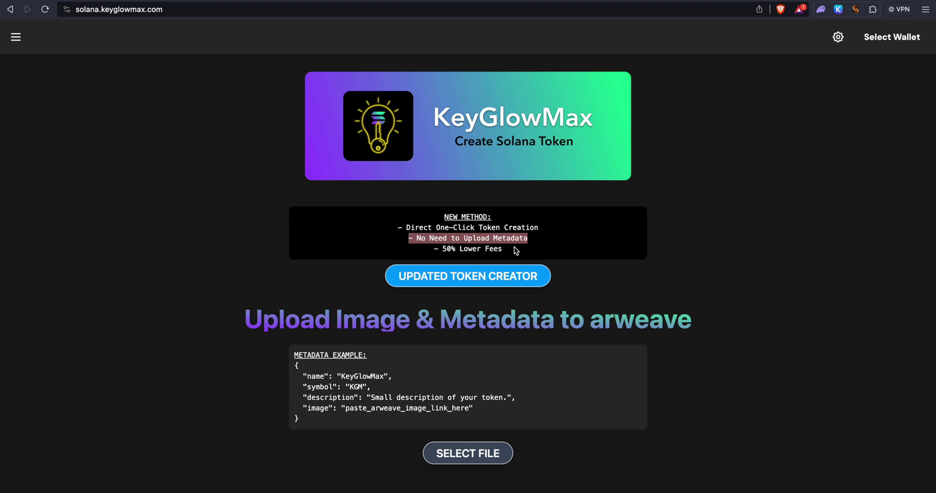
click(516, 250)
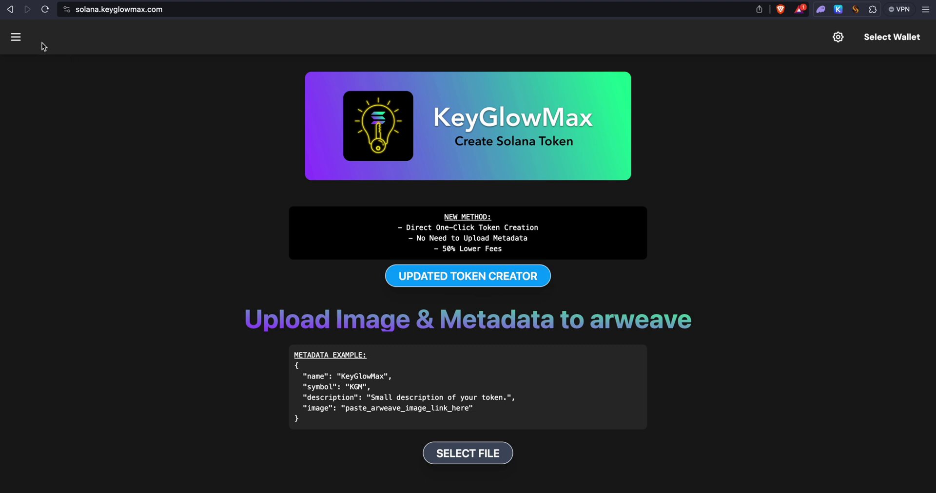
- Open the One-Click SPL Token Creator and connect the Phantom wallet to the site
click(16, 39)
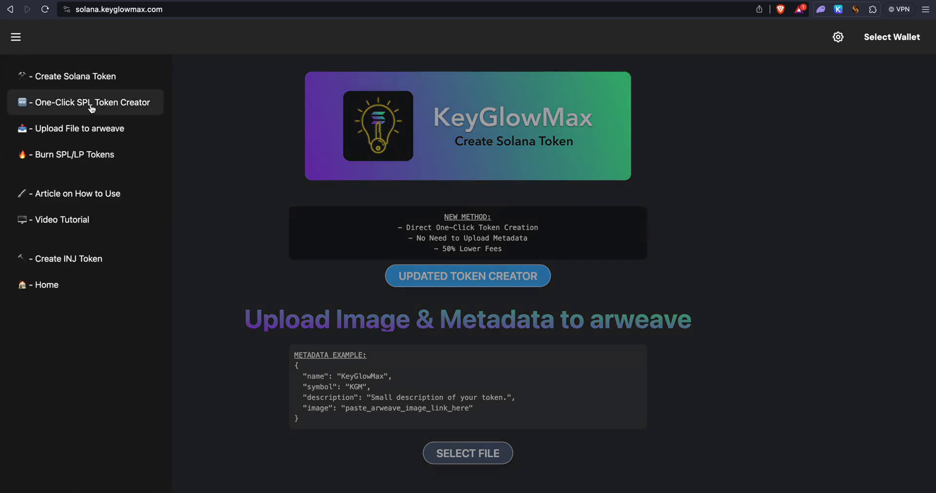
click(108, 104)
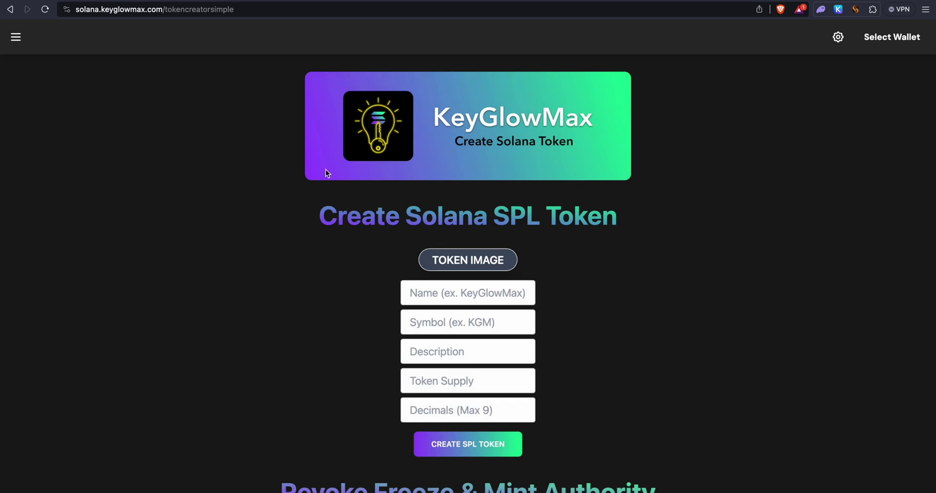
click(890, 41)
click(428, 295)
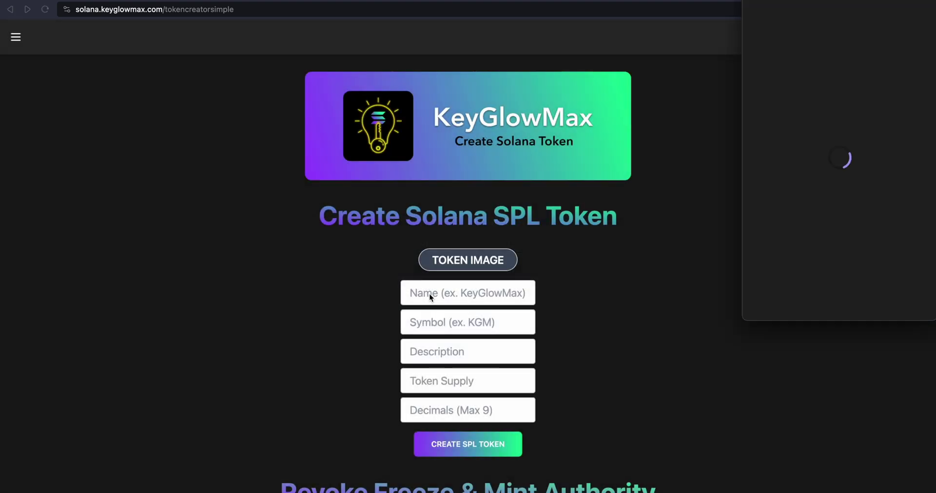
click(877, 306)
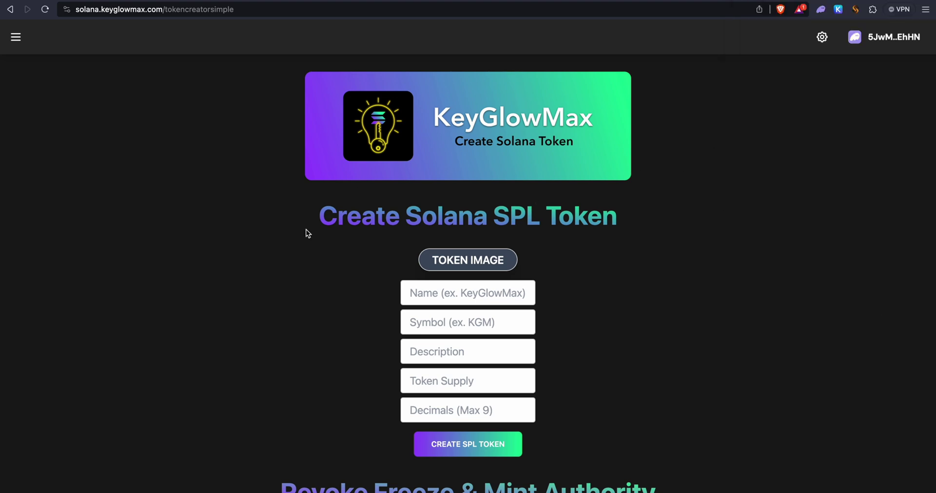
- Upload KGM_Logo.png from the Desktop as the token image
click(466, 265)
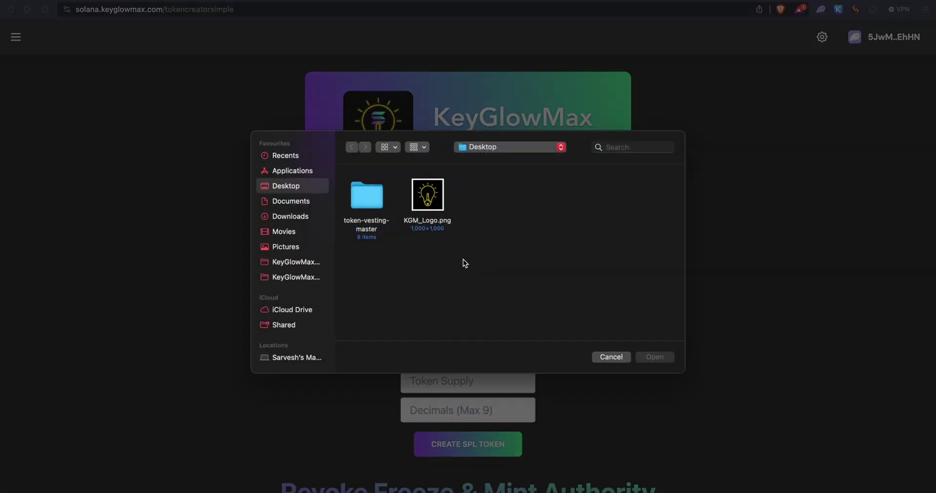
click(436, 204)
double_click(435, 204)
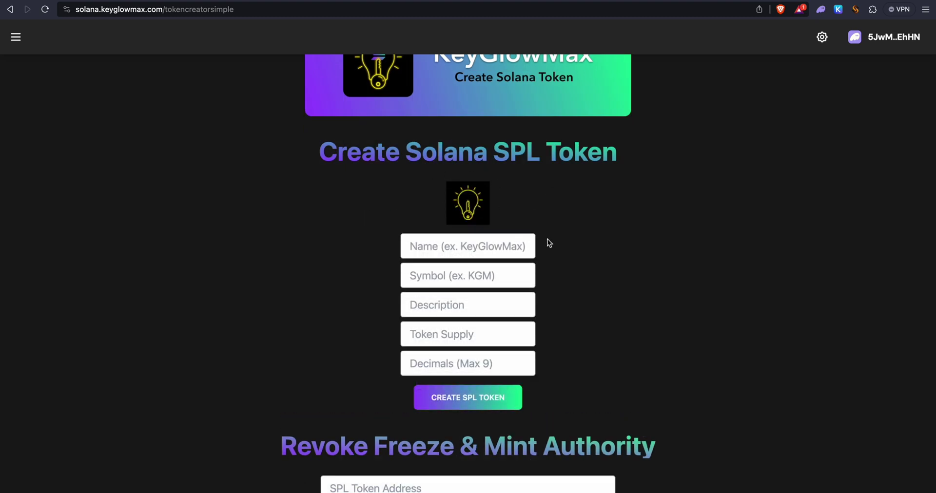
- Set the token's name to KeyGlowMax and its symbol to KGM
click(464, 246)
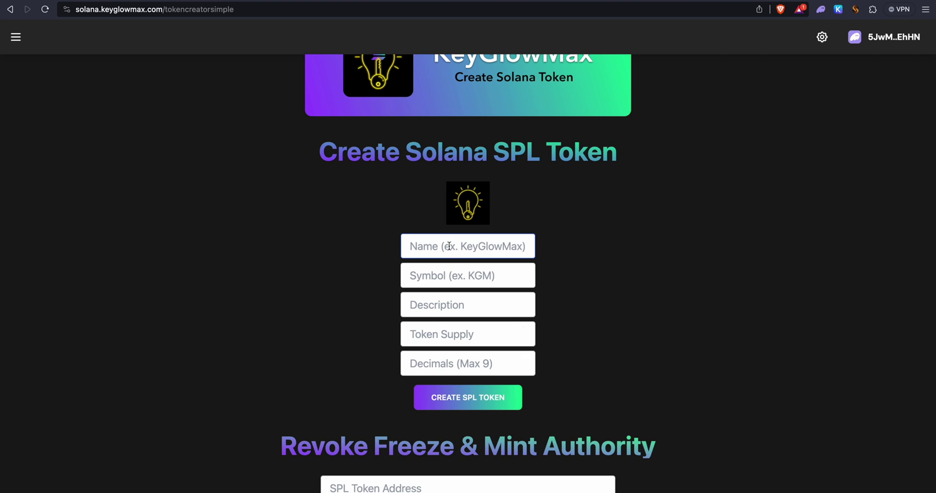
text(KeyGlow)
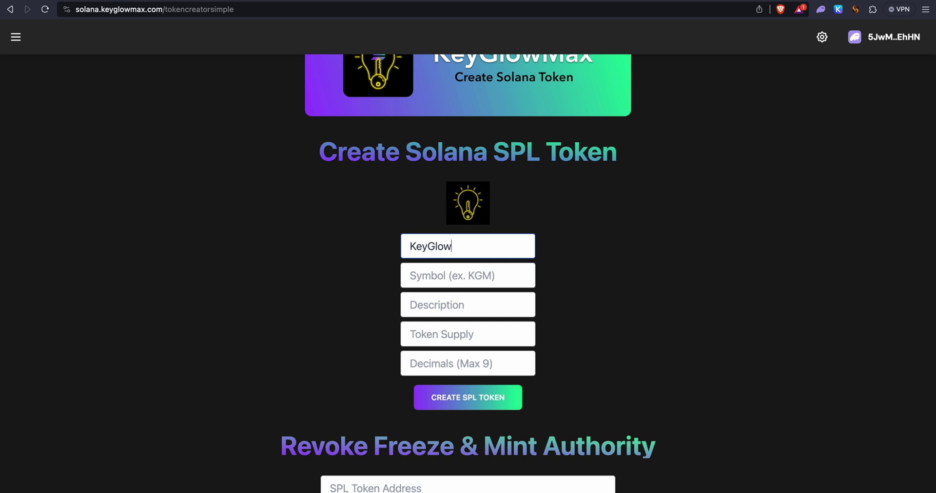
text(Max)
click(459, 265)
text(KGM)
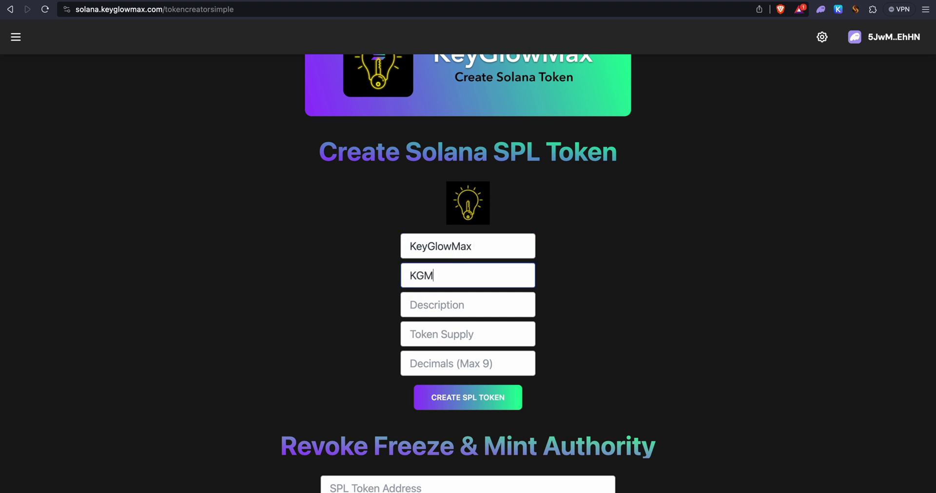
key(Caps_Lock)
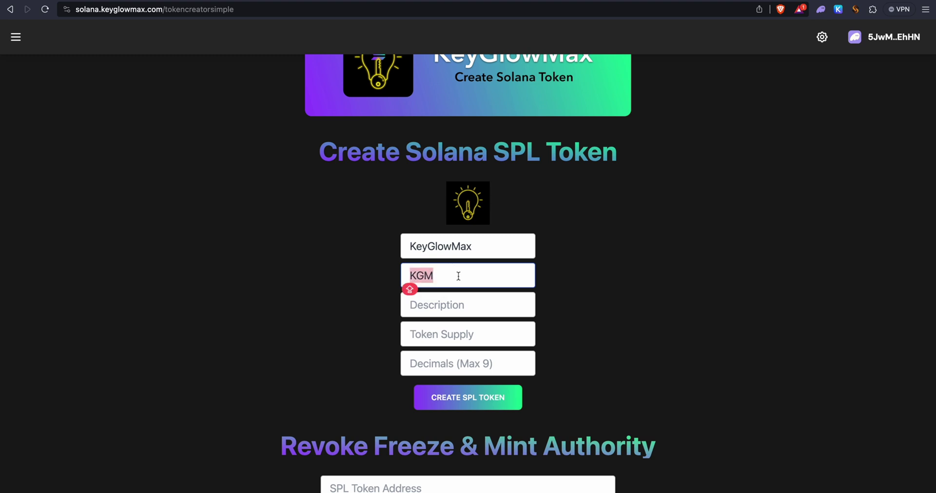
click(451, 303)
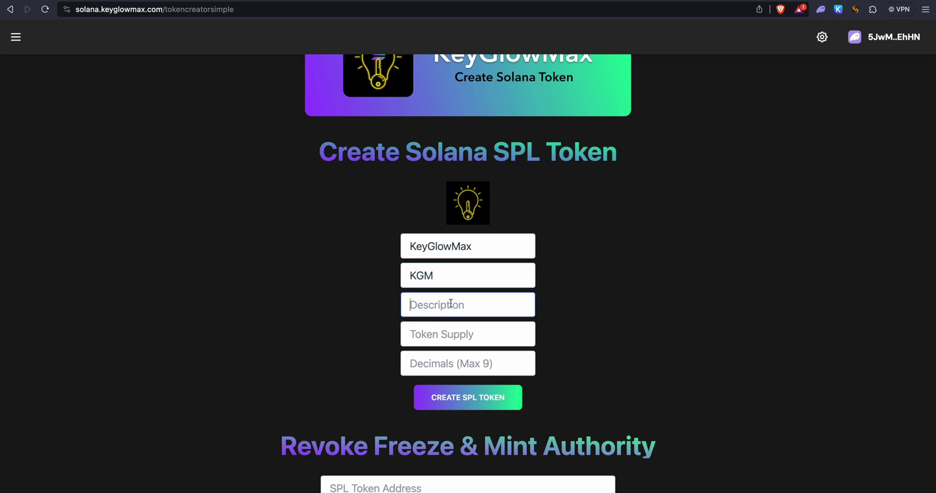
key(super+v)
click(458, 338)
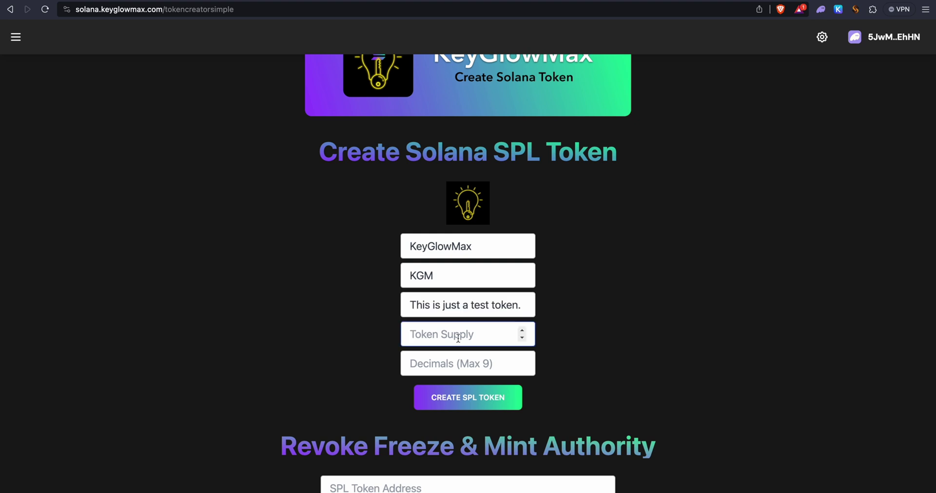
text(1000000000)
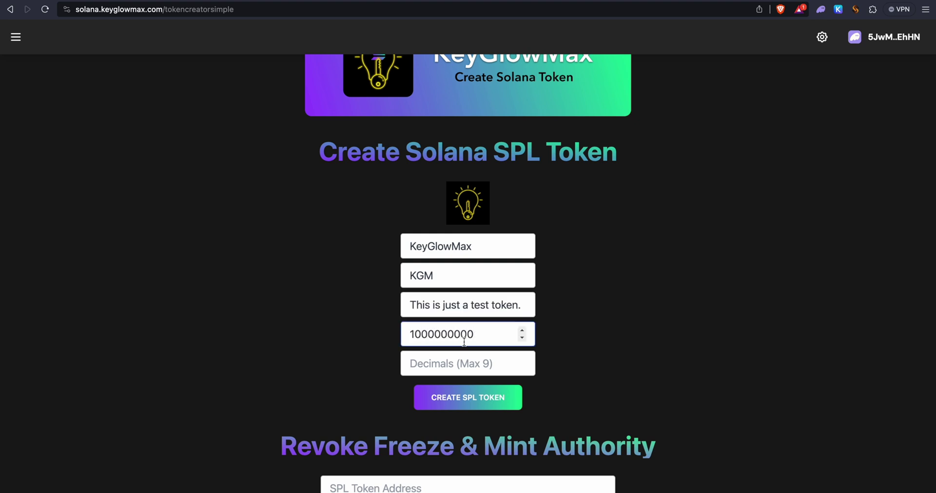
click(466, 364)
text(9)
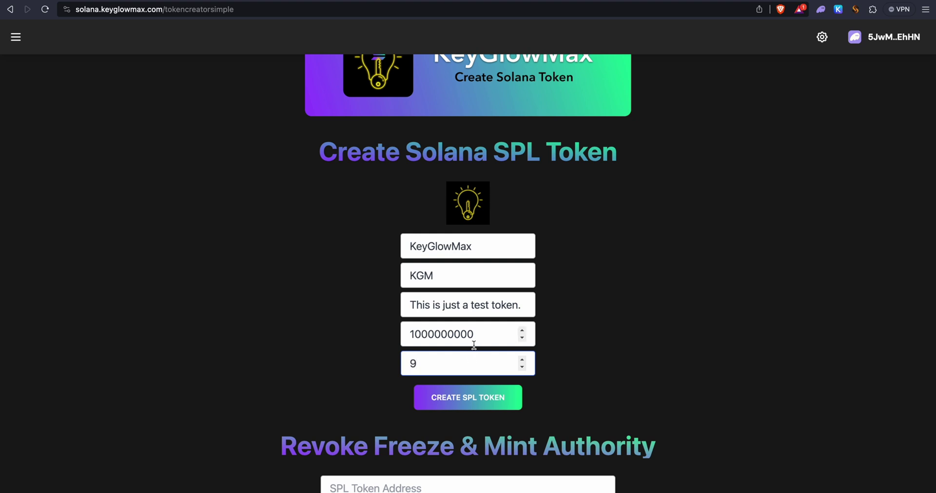
click(478, 337)
drag(479, 338, 396, 325)
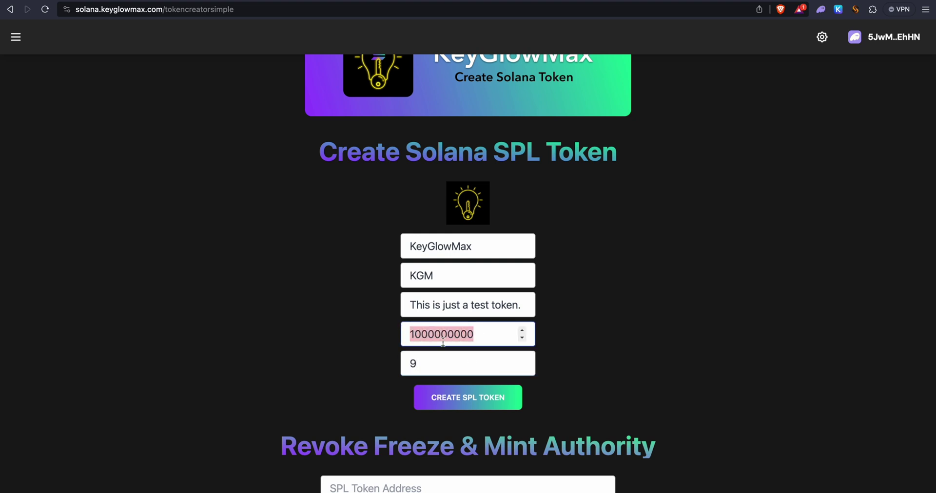
double_click(423, 364)
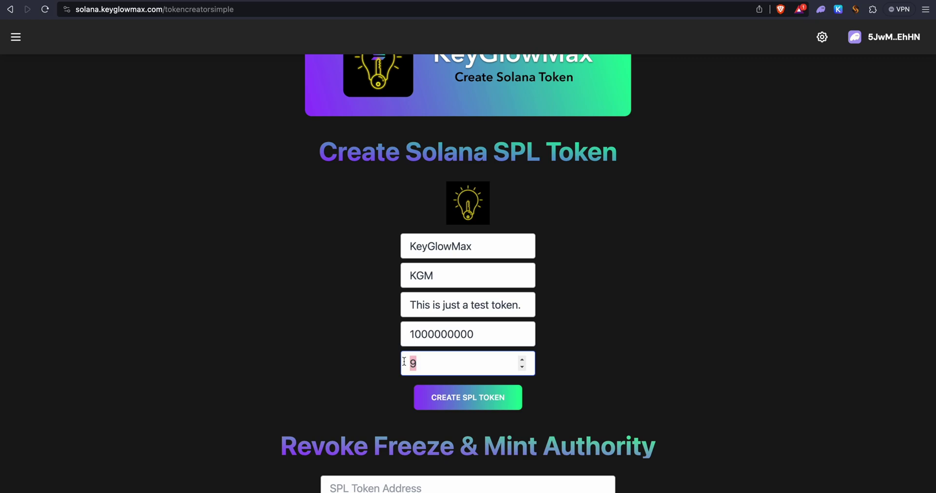
click(431, 365)
- Create the SPL token and confirm its transaction in the wallet
click(477, 403)
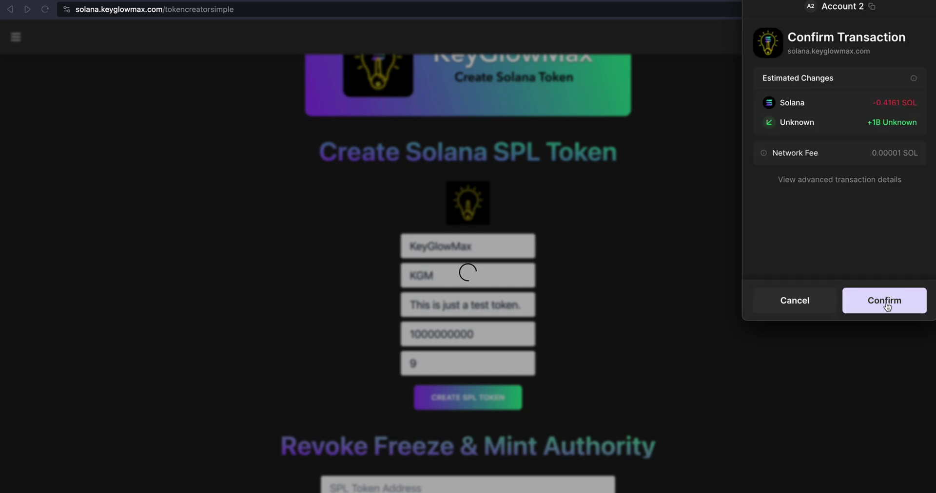
click(885, 301)
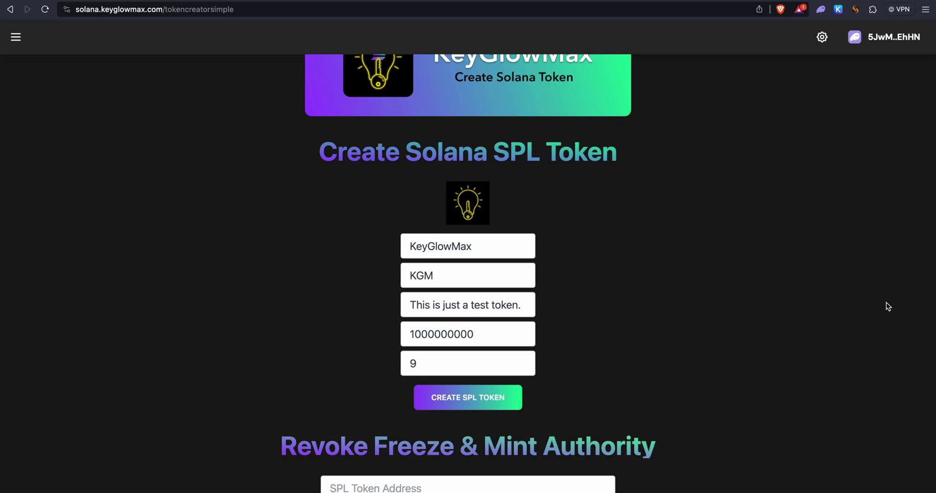
- Find the new KeyGlowMax token in the wallet extension and view it on Solscan
click(822, 11)
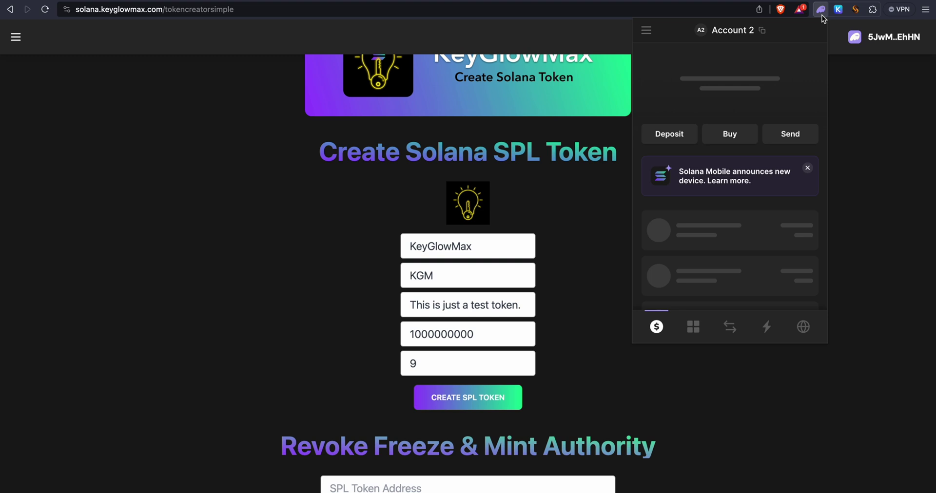
scroll(681, 218, down, 2)
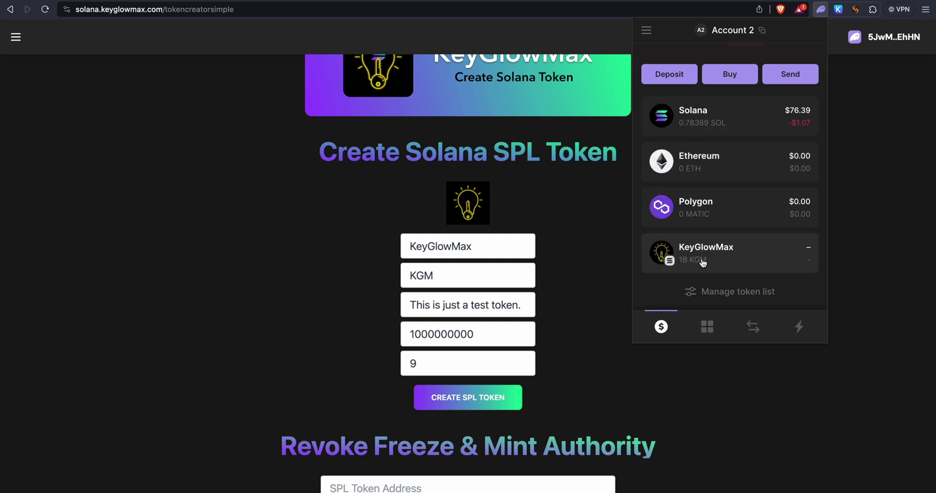
click(713, 257)
click(813, 59)
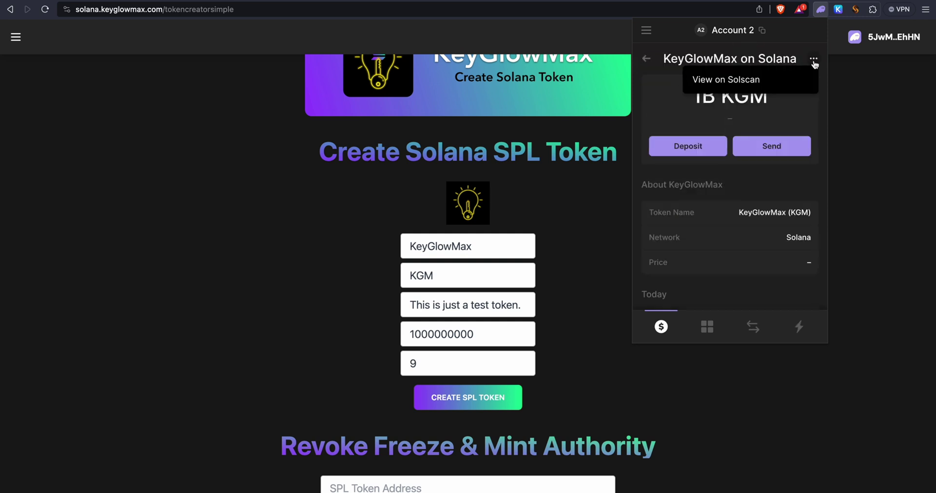
click(739, 83)
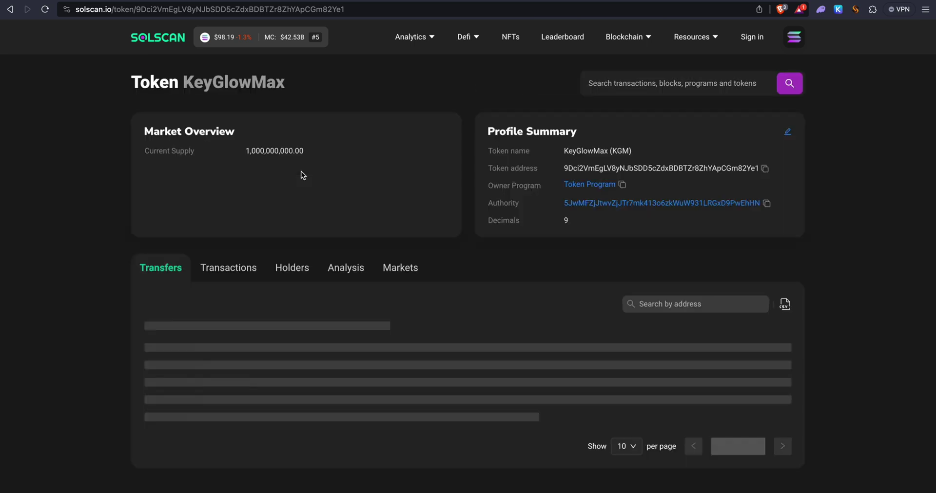
- Copy the token address from Solscan into the SPL Token Address field for revoking authorities on the token creator page
click(765, 171)
key(alt+Left)
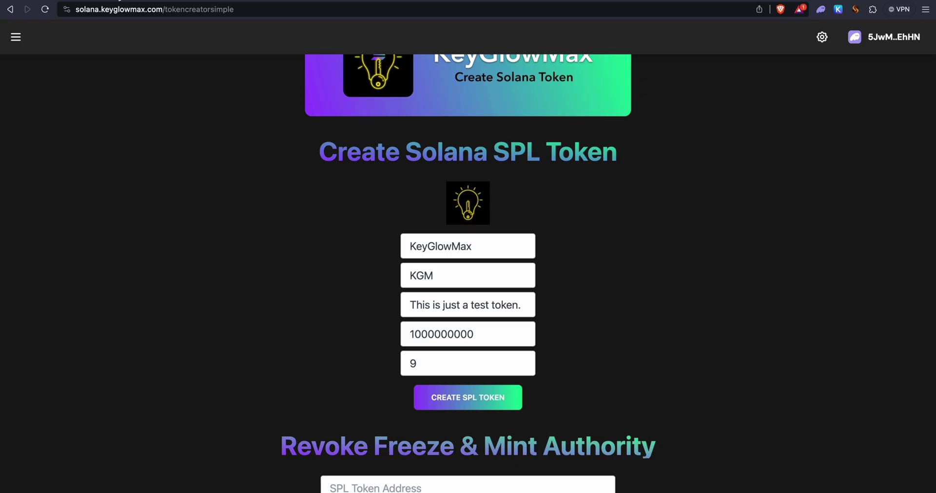
scroll(326, 142, down, 5)
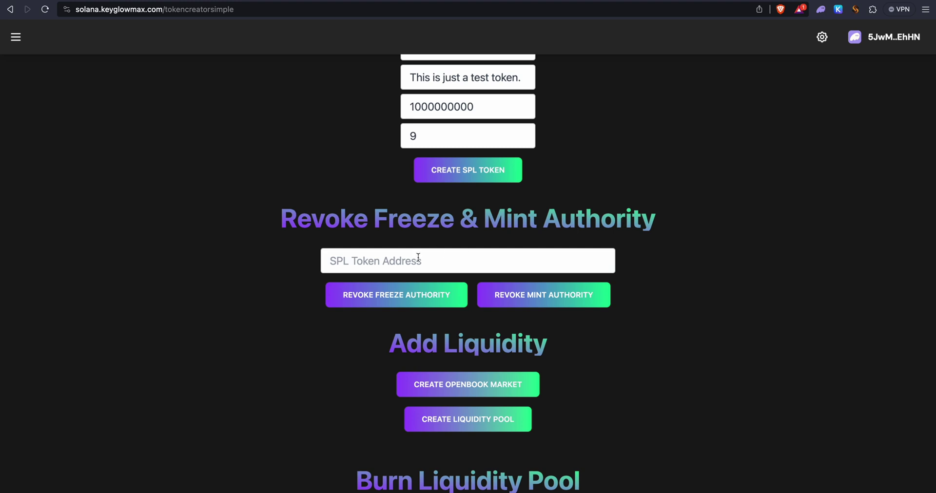
click(400, 263)
key(super+v)
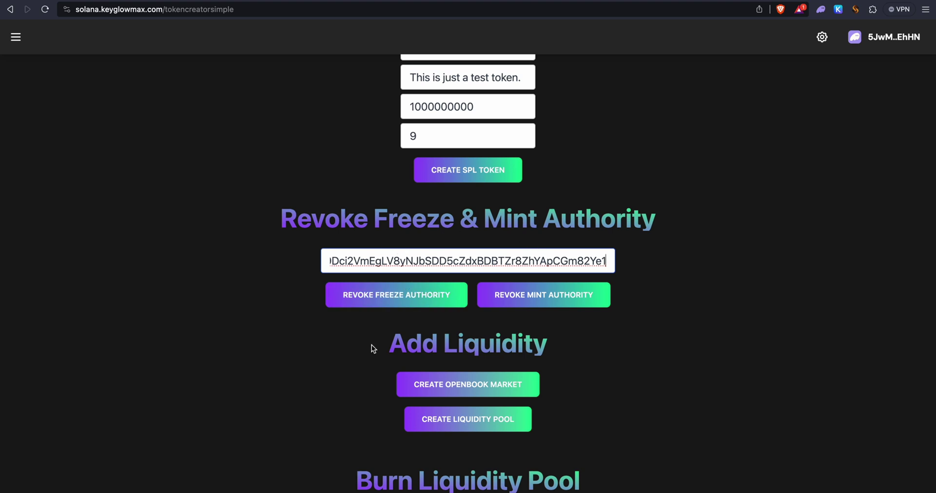
- Revoke the token's freeze authority, confirm the wallet transaction and dismiss the notification
click(410, 294)
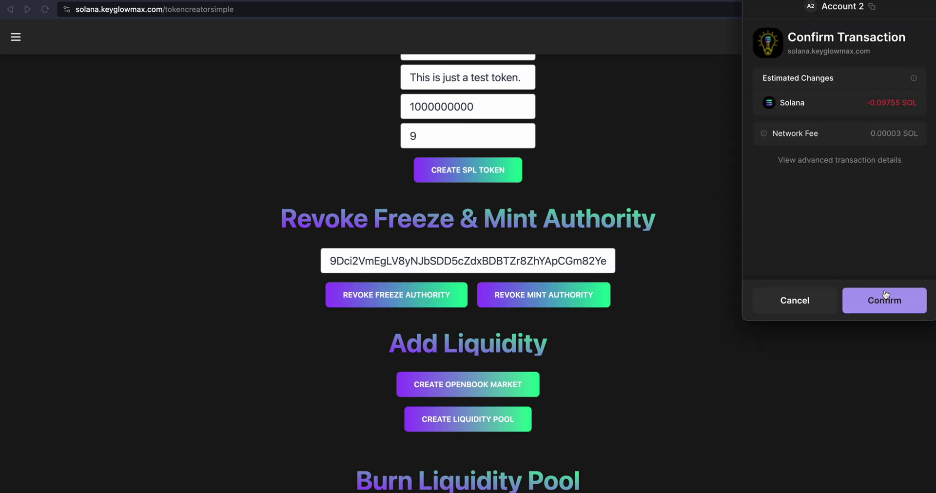
click(894, 300)
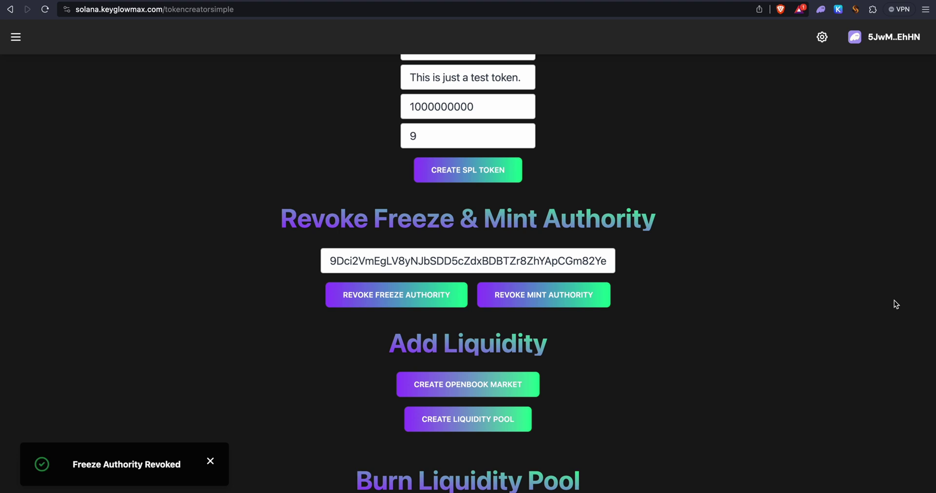
click(177, 466)
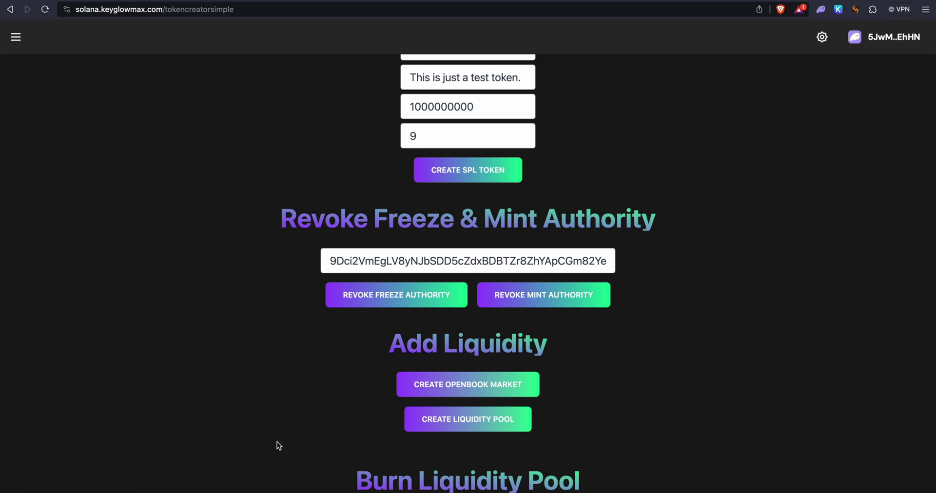
- Revoke the token's mint authority and confirm the wallet transaction
click(554, 293)
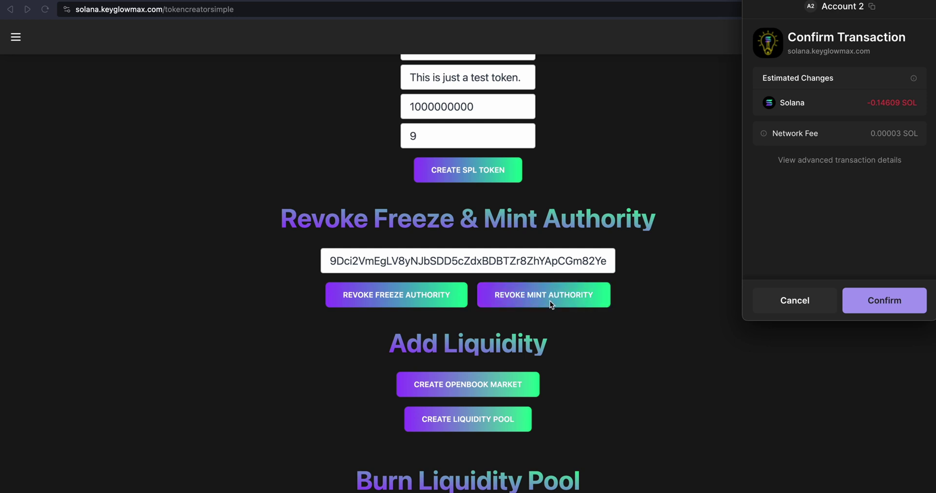
click(871, 300)
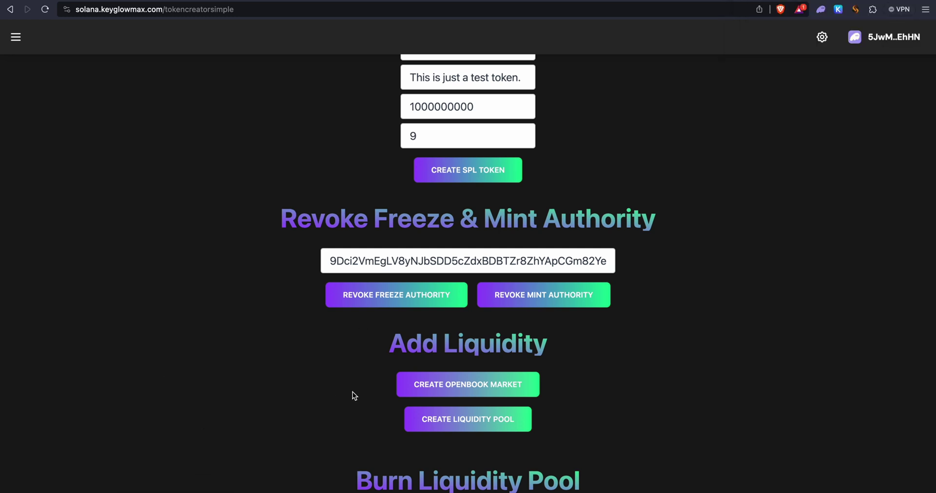
- Reload the KeyGlowMax token page on Solscan to check its authority, and return to the token creator page
scroll(354, 395, down, 1)
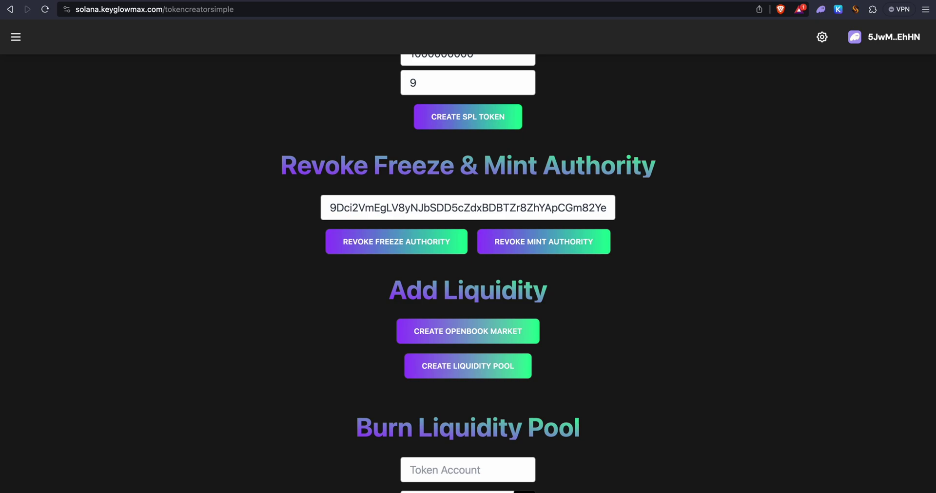
key(ctrl+Tab)
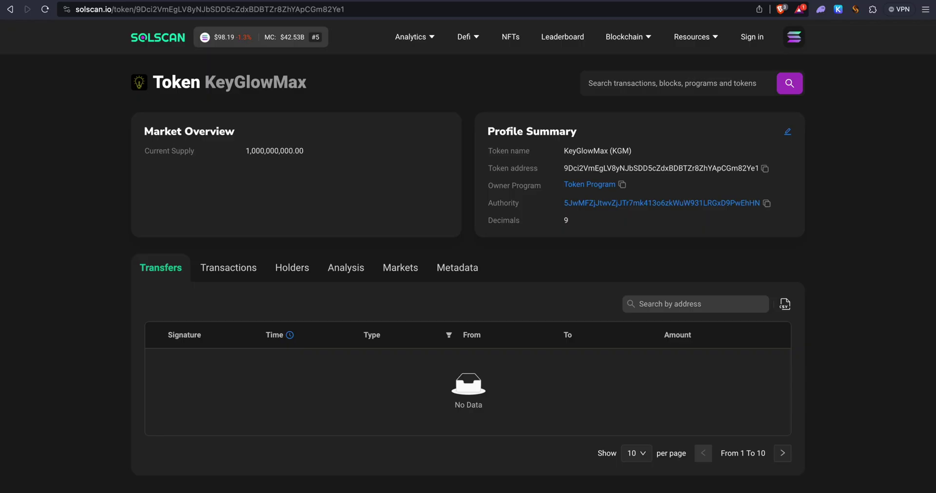
click(45, 9)
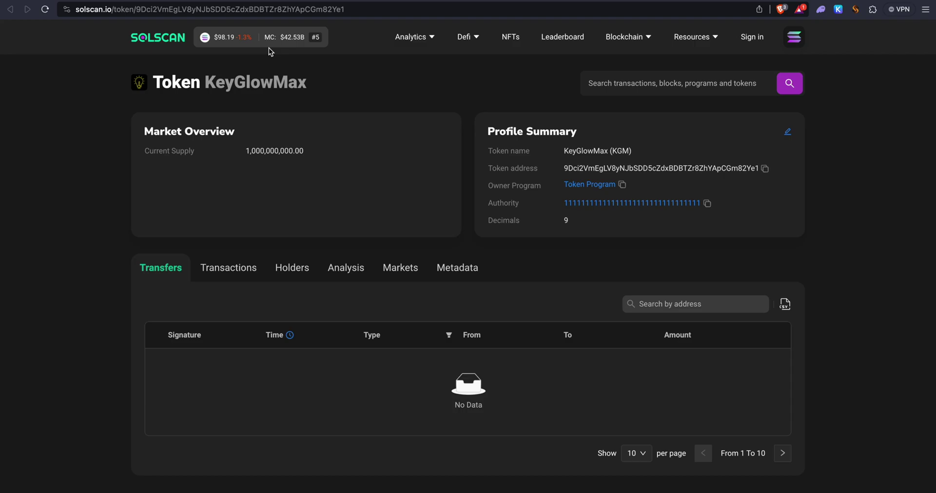
key(ctrl+Tab)
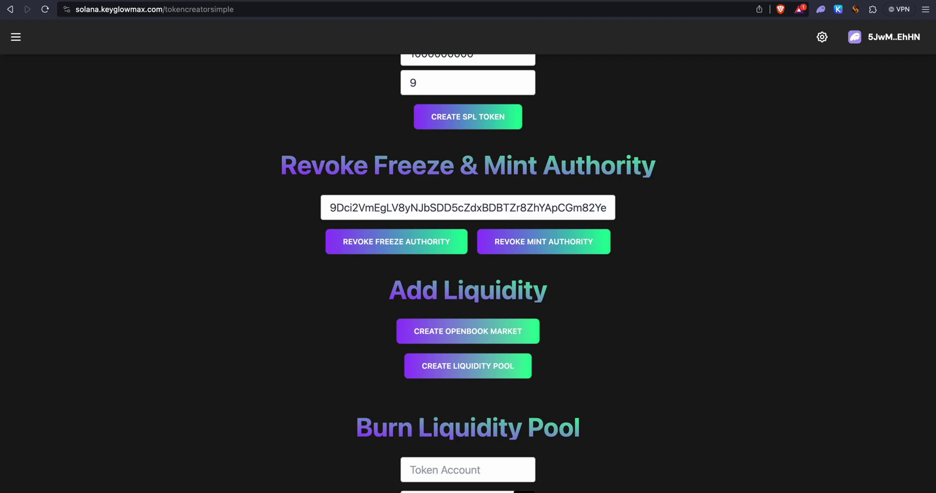
- Start creating an OpenBook market from the Add Liquidity section and go to Raydium's market creation page
scroll(487, 204, down, 3)
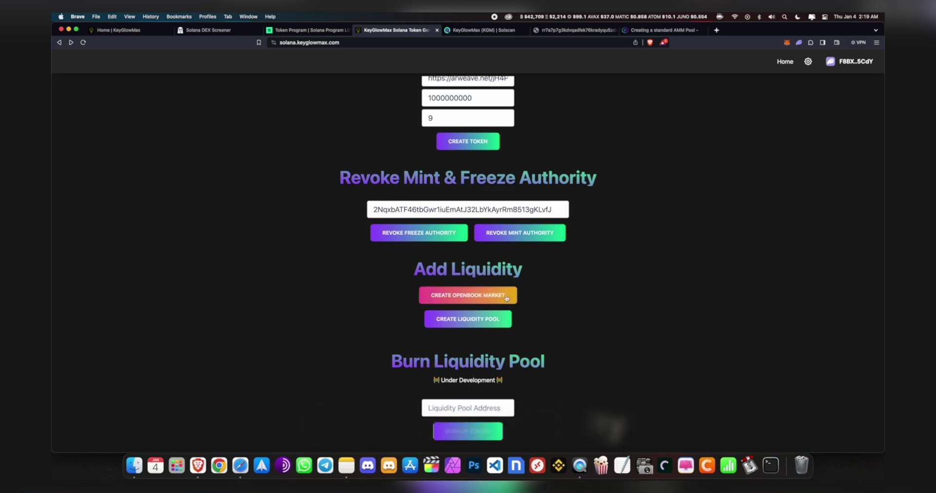
click(477, 297)
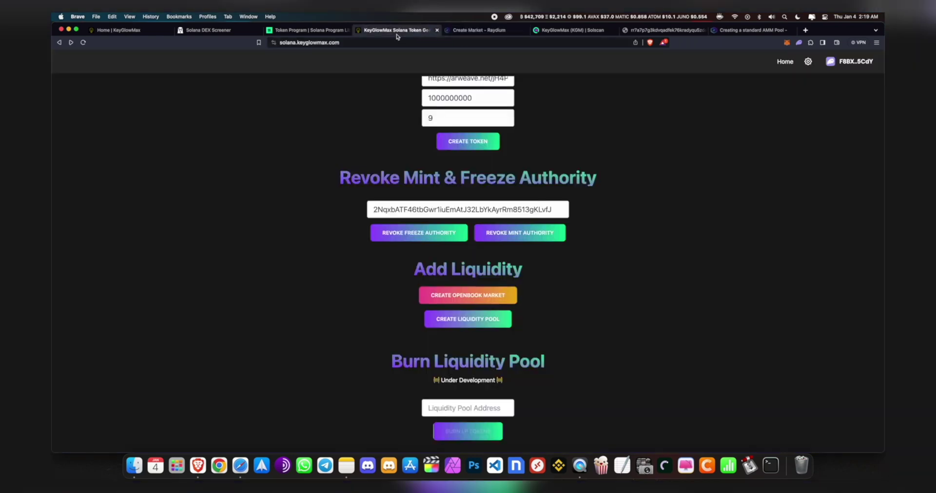
click(397, 31)
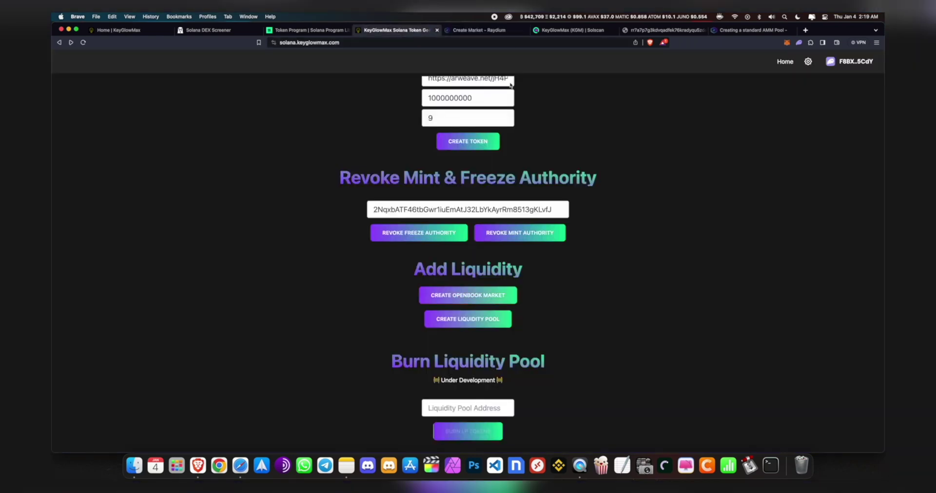
click(478, 30)
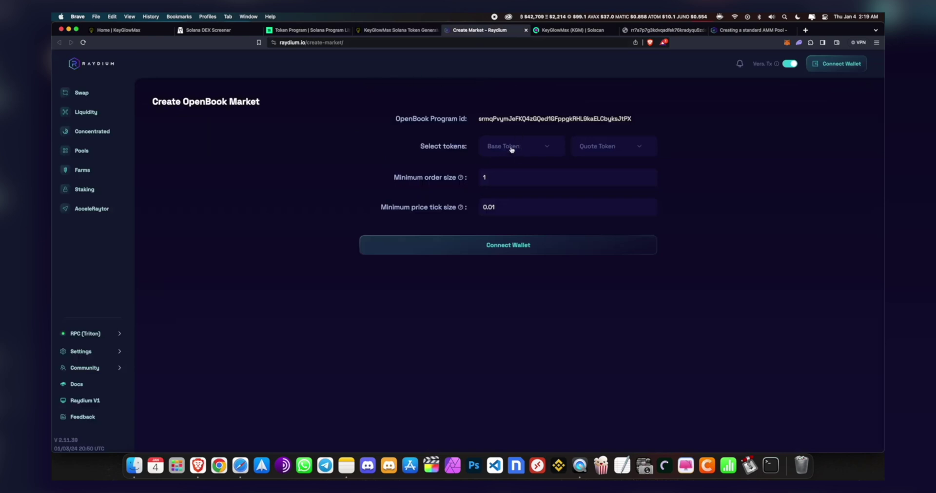
- Copy the KeyGlowMax token address from Solscan into the base token search of the OpenBook market form
click(511, 150)
click(570, 30)
drag(546, 152, 615, 152)
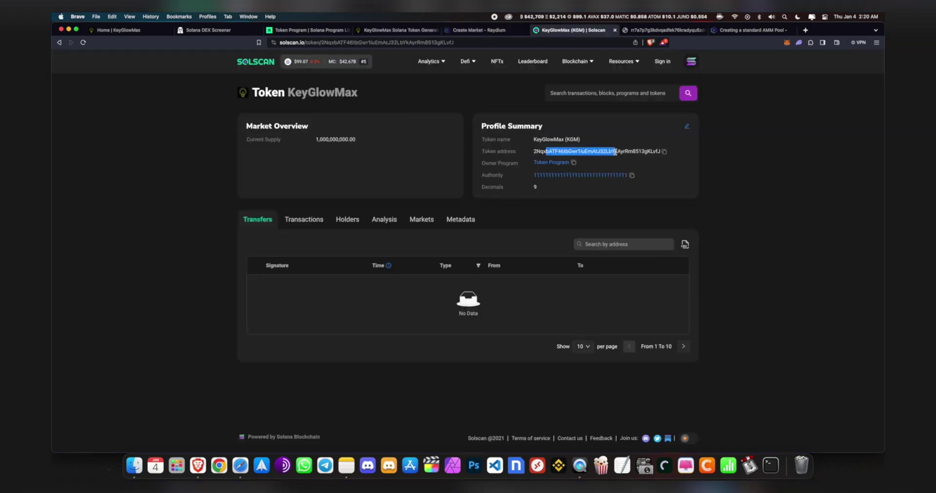
click(664, 152)
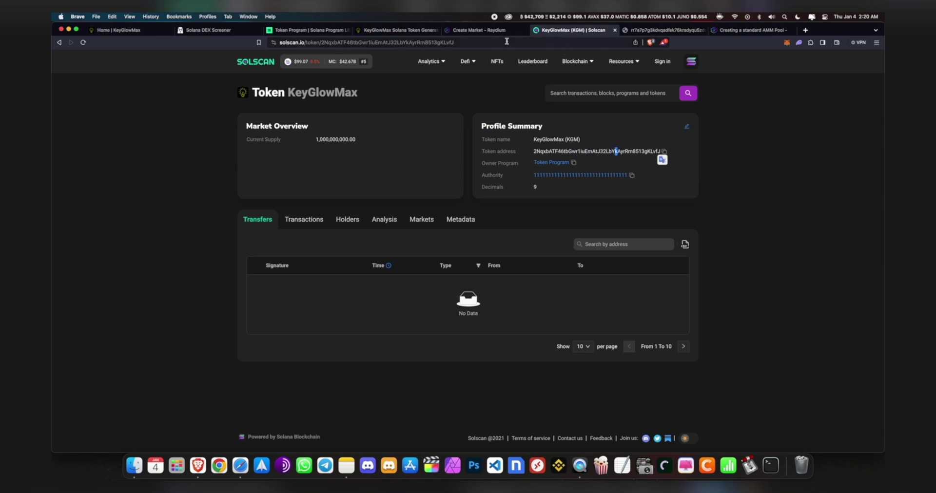
click(480, 30)
right_click(482, 164)
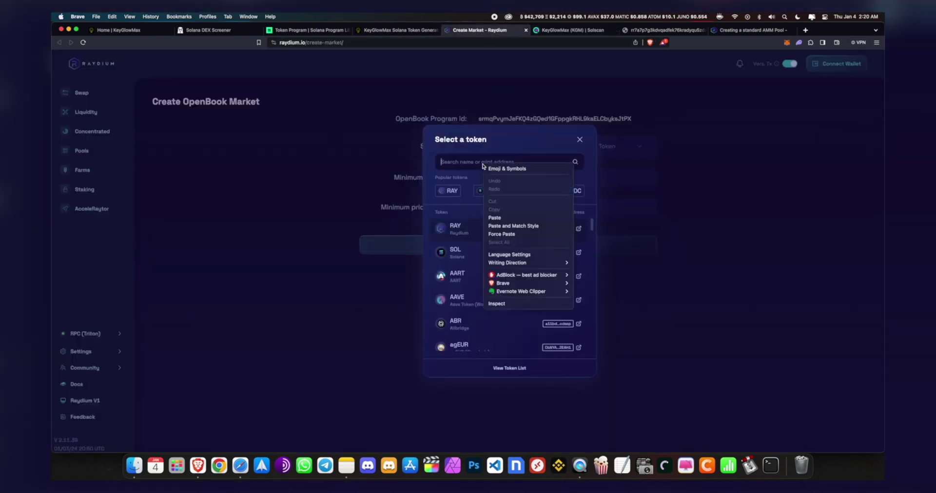
click(502, 218)
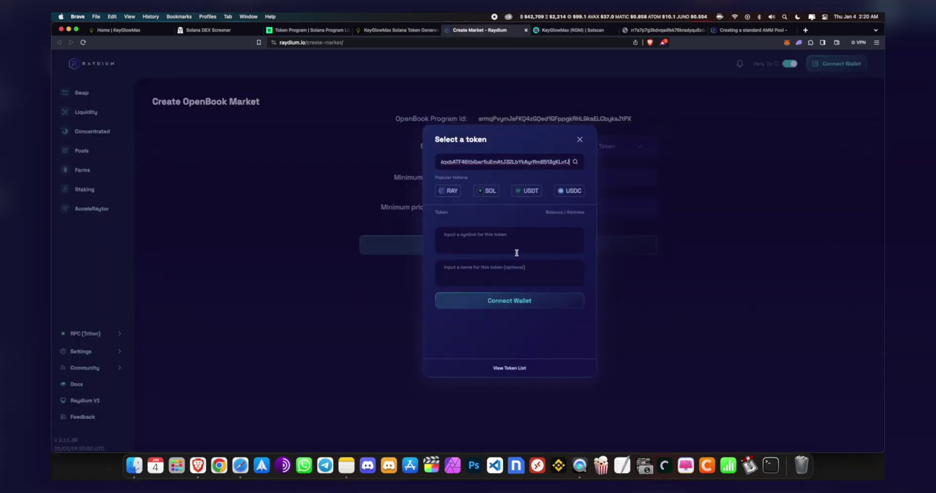
- Connect the Phantom wallet to Raydium and approve the connection request
click(502, 301)
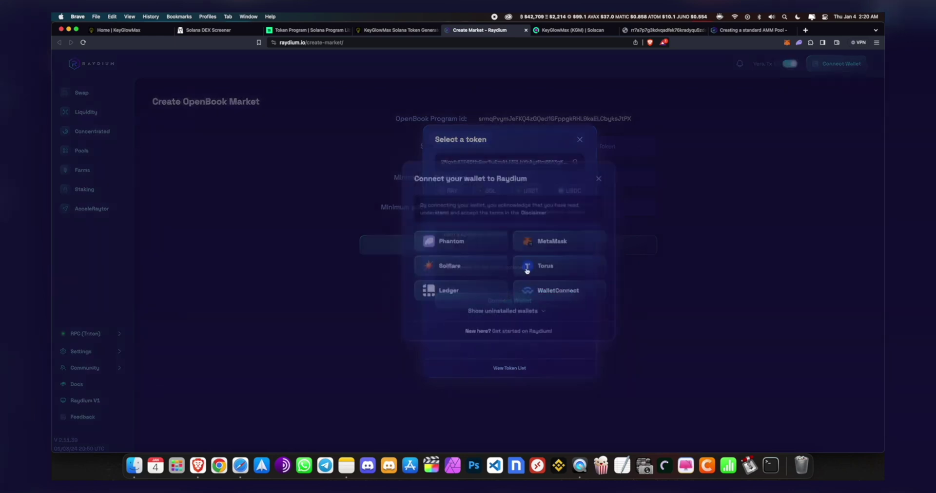
click(455, 240)
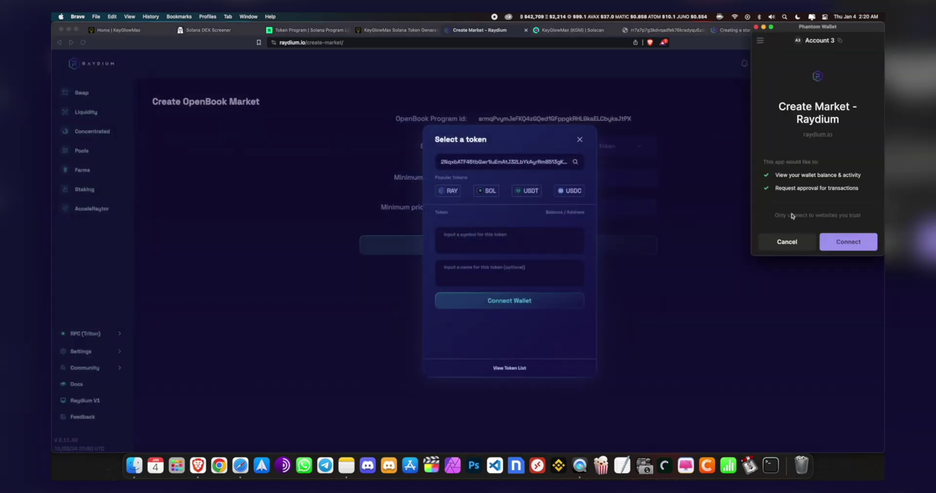
click(846, 240)
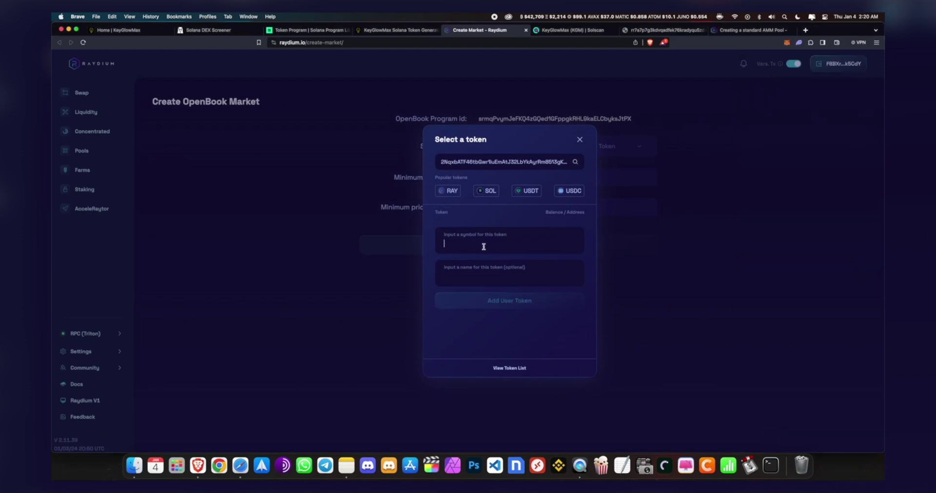
- Add the user token with symbol KGM and name KeyGlowMax, and select it as the base token
text(KGM)
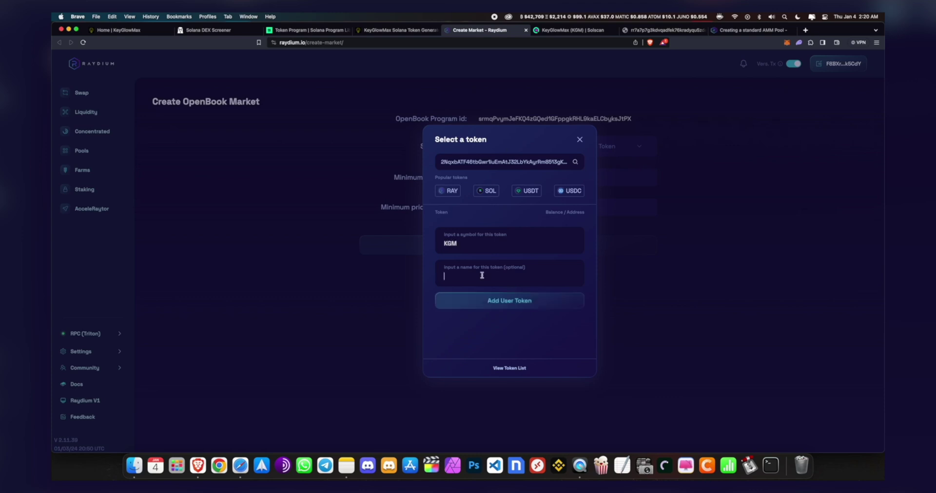
click(482, 276)
text(KeyGlowMax)
click(512, 304)
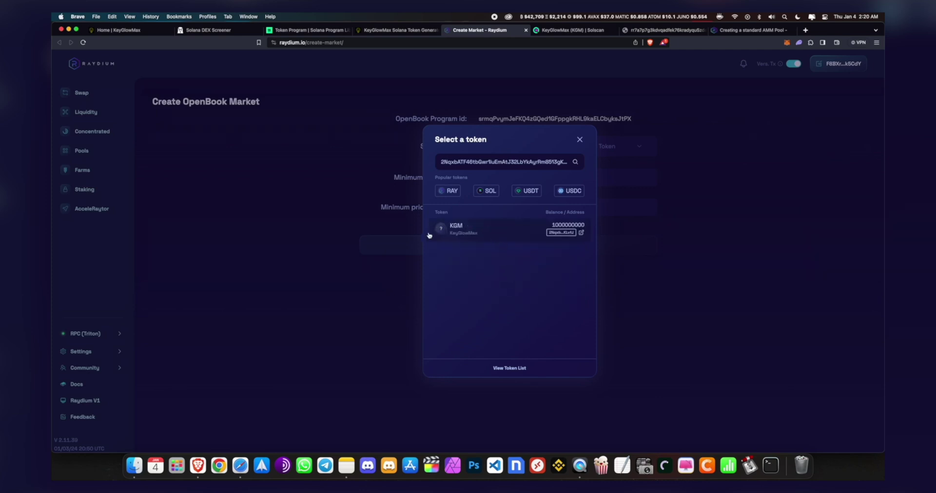
click(539, 236)
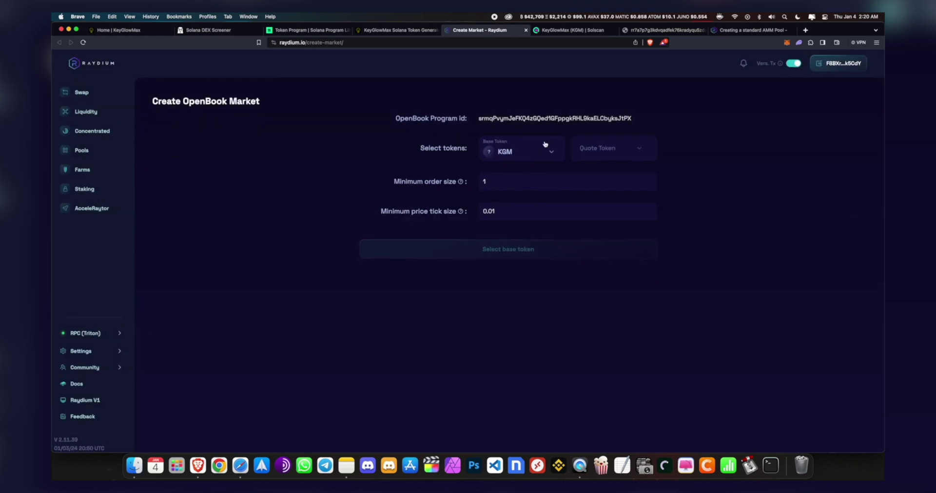
- Choose SOL as the quote token for the OpenBook market
click(604, 149)
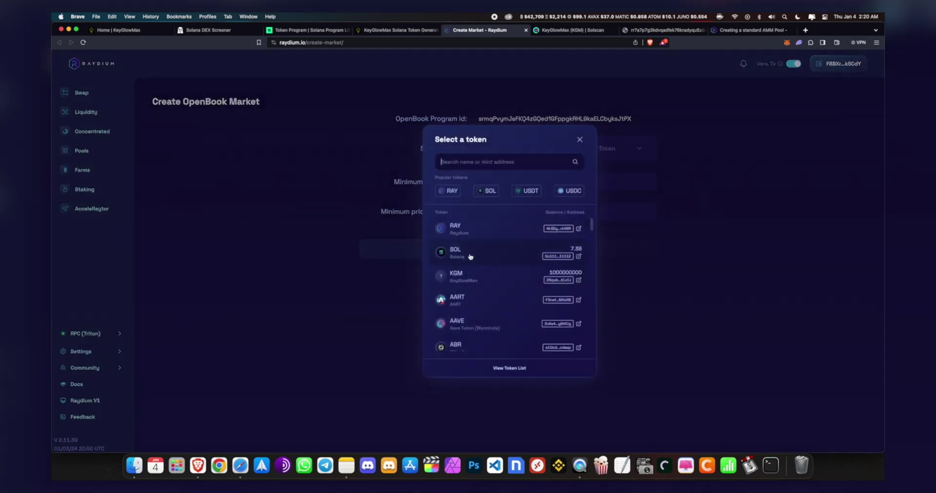
click(505, 249)
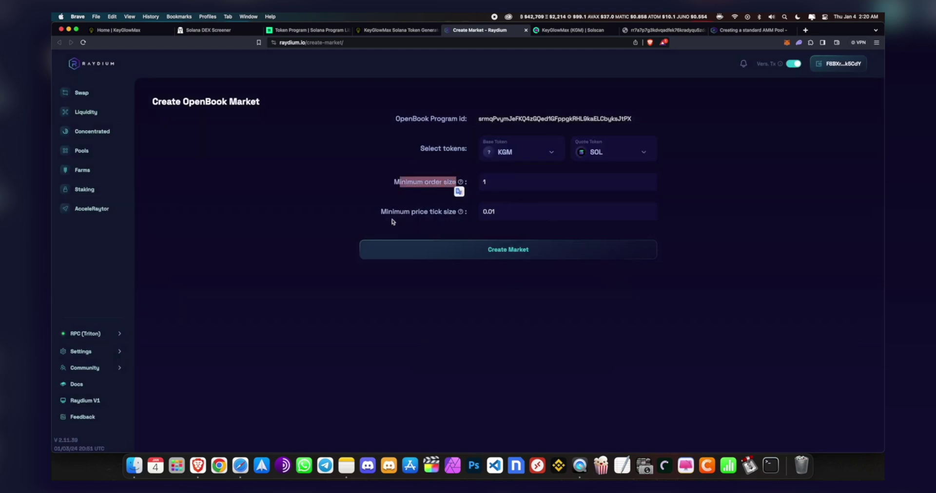
drag(381, 213, 450, 212)
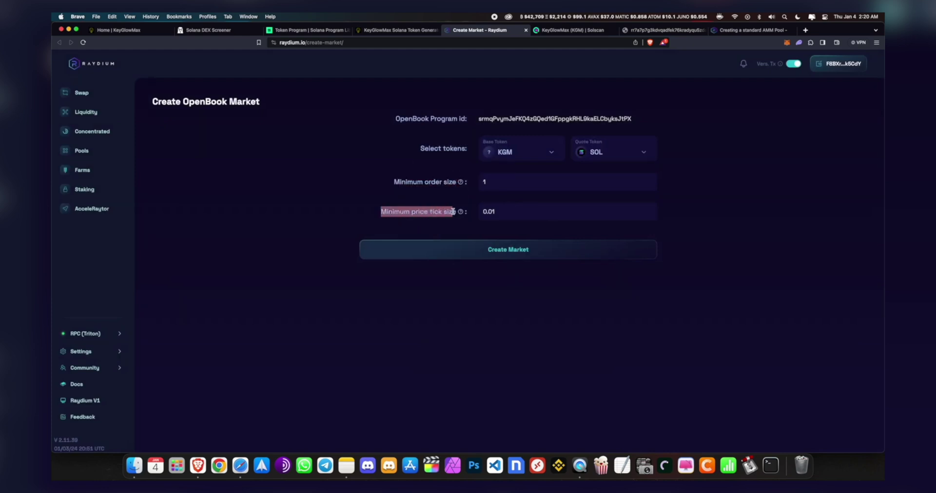
click(453, 211)
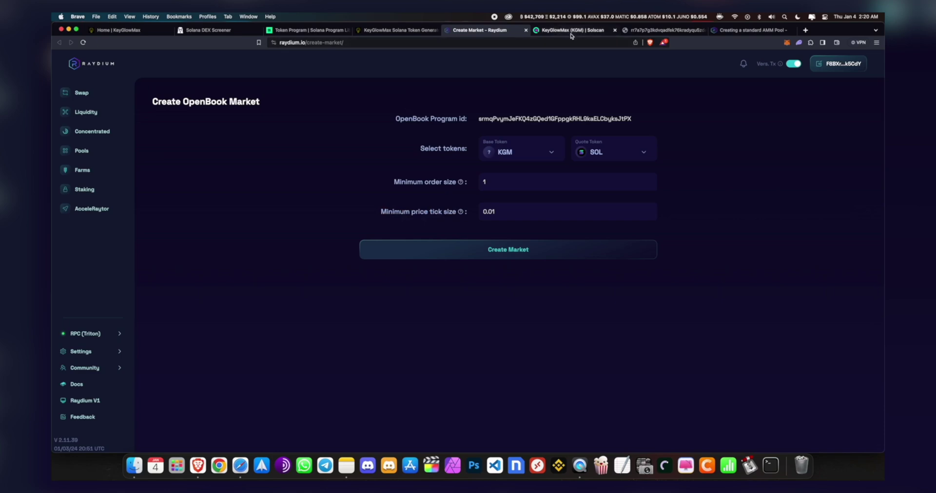
- Consult Raydium's market creation tips table and set the market's minimum order size to 100
click(746, 30)
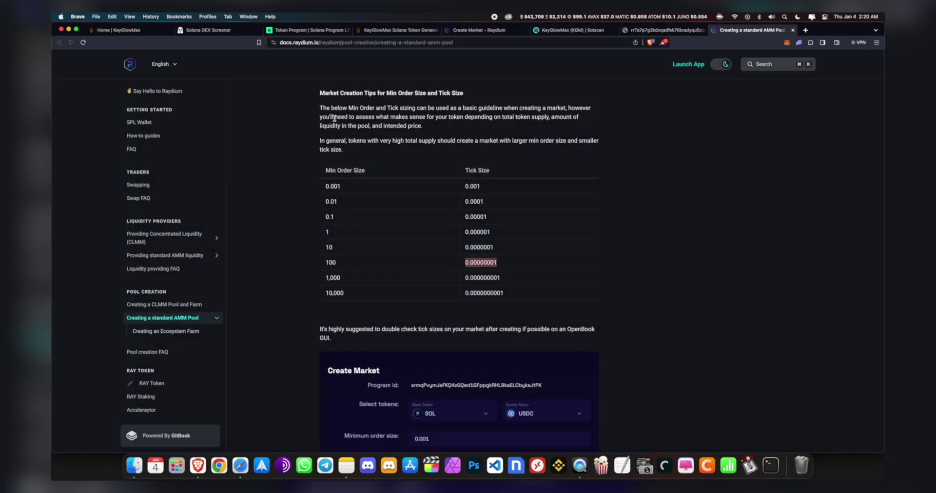
scroll(333, 146, up, 1)
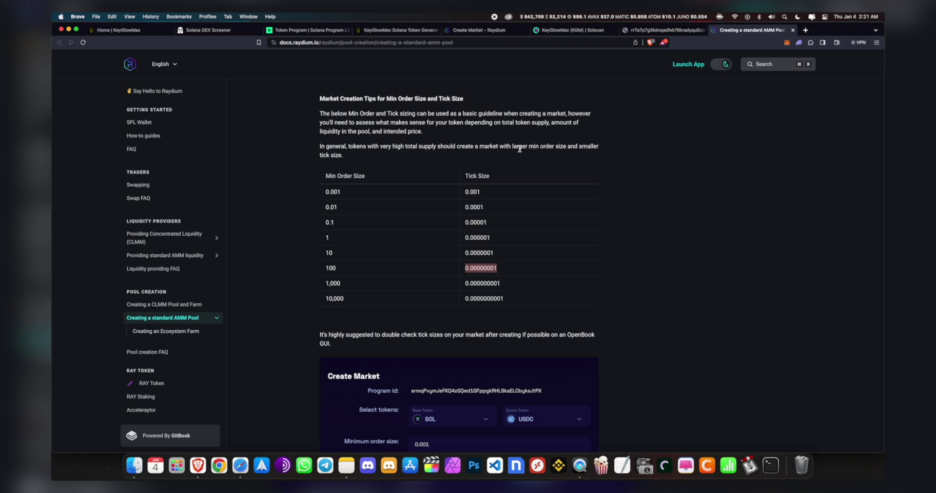
drag(522, 149, 588, 147)
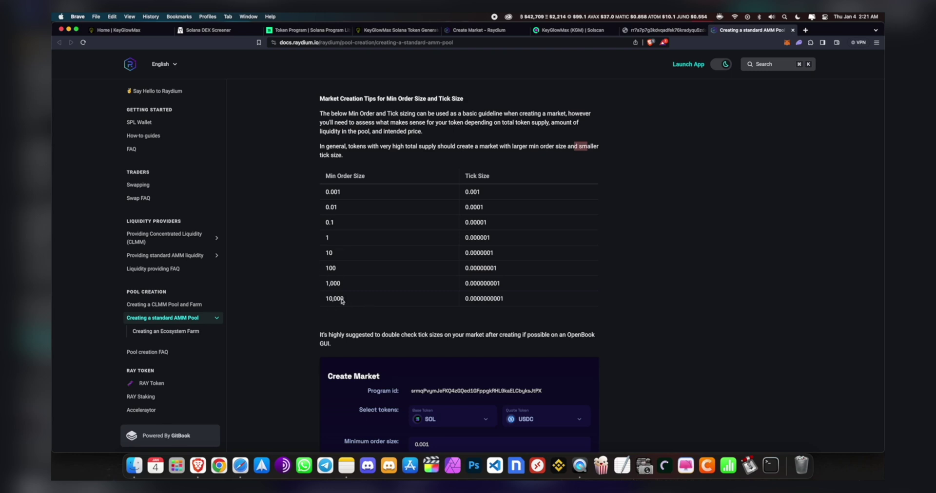
drag(337, 269, 326, 269)
click(494, 267)
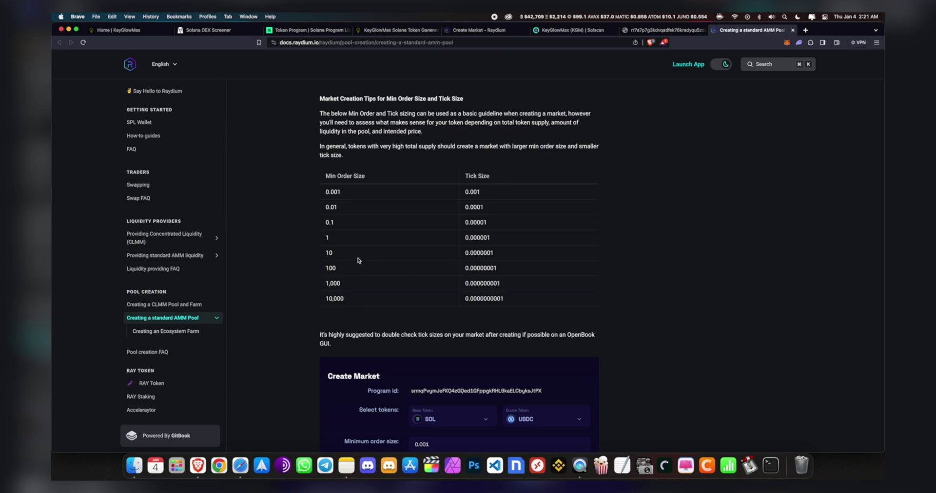
double_click(332, 266)
click(480, 30)
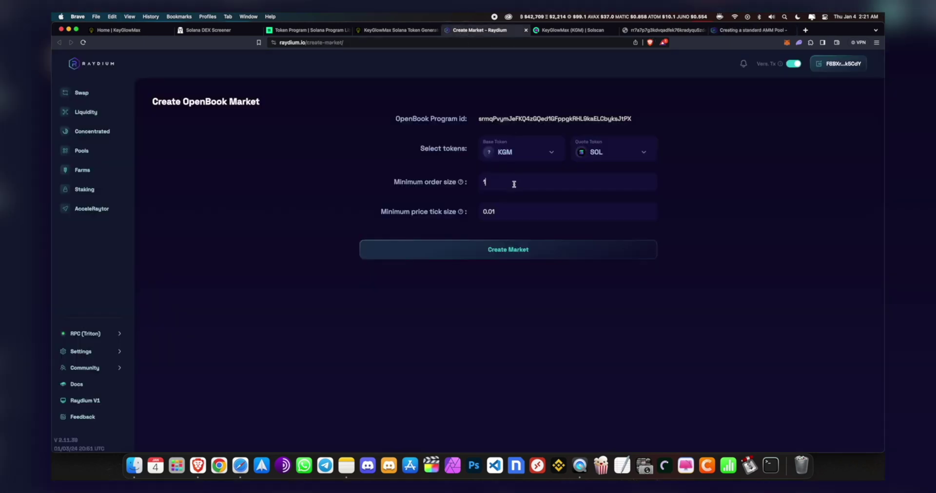
drag(512, 183, 461, 182)
key(super+v)
- Copy the tick size 0.00000001 for order size 100 from the Raydium docs into the minimum price tick size
click(754, 31)
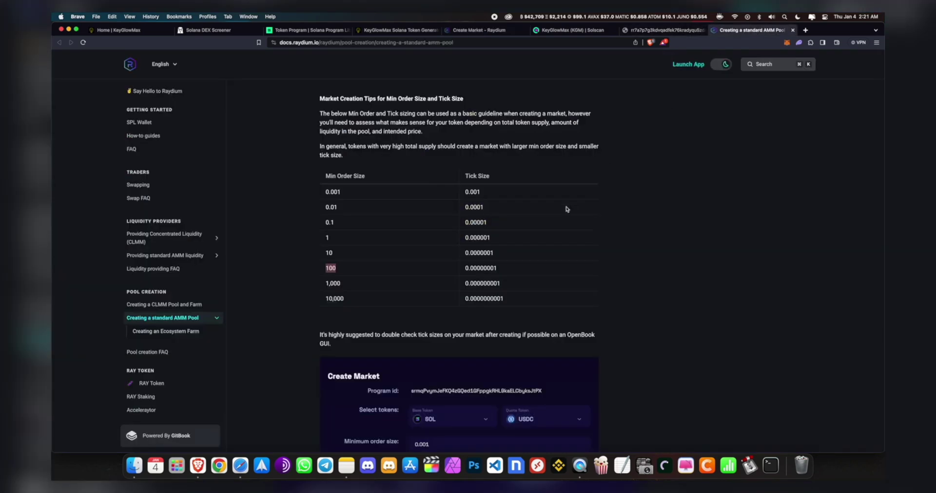
drag(514, 273, 461, 273)
key(super+c)
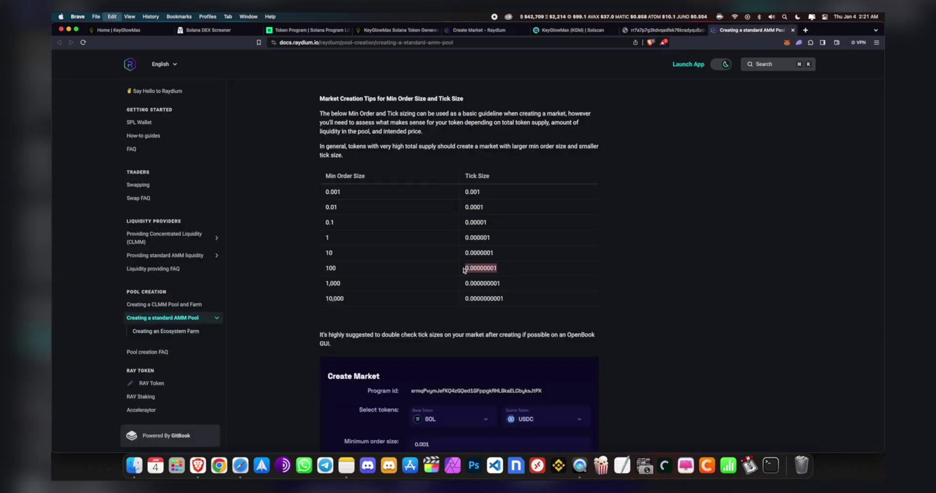
click(358, 271)
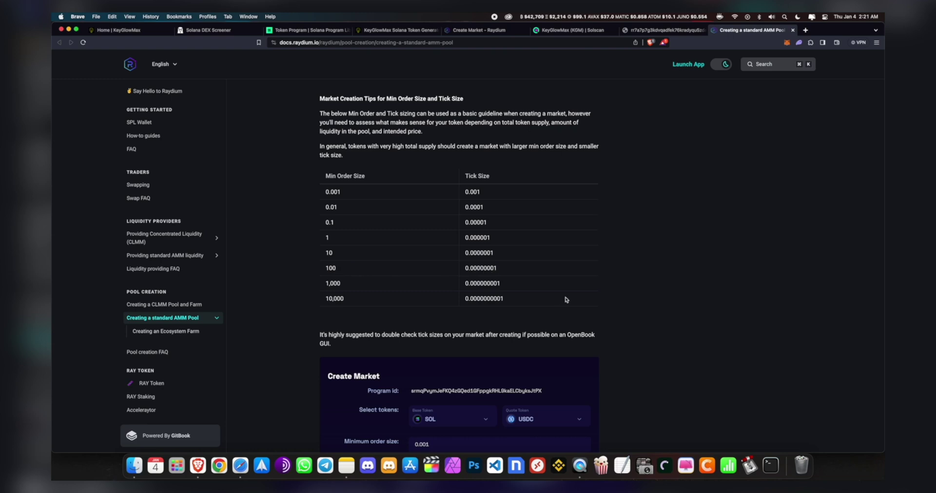
click(480, 30)
drag(508, 209, 468, 213)
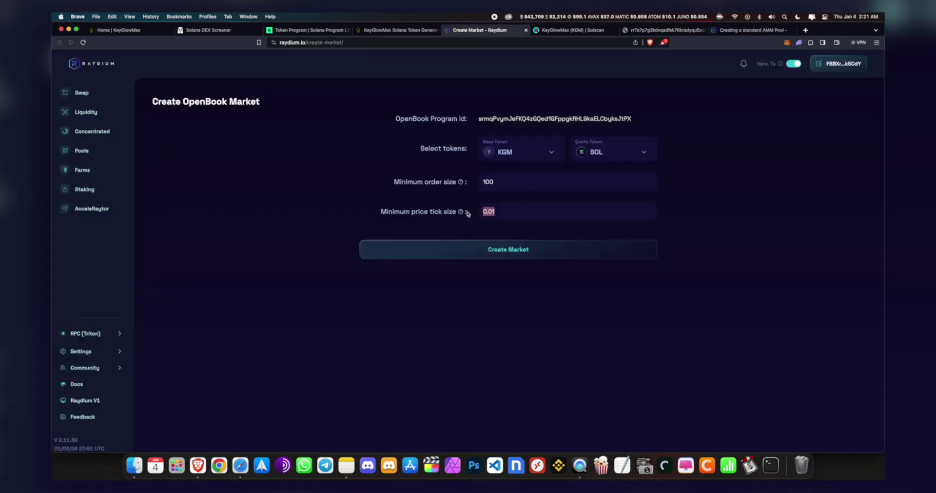
key(super+v)
- Create the OpenBook market with approval of the wallet transaction, and copy the new market ID
click(522, 252)
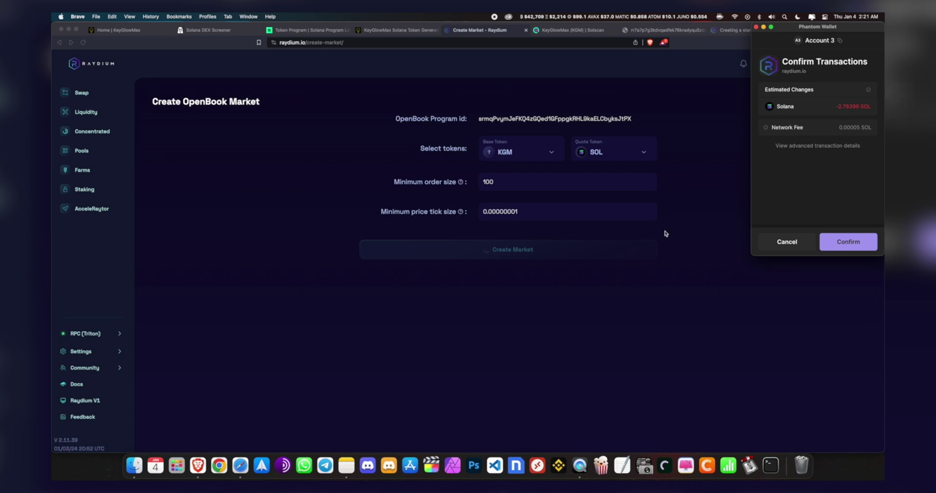
click(863, 242)
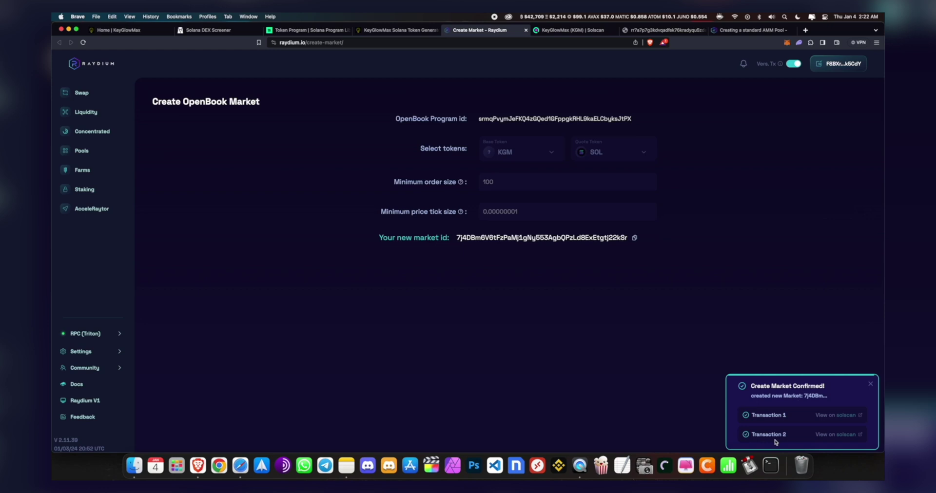
drag(379, 238, 446, 237)
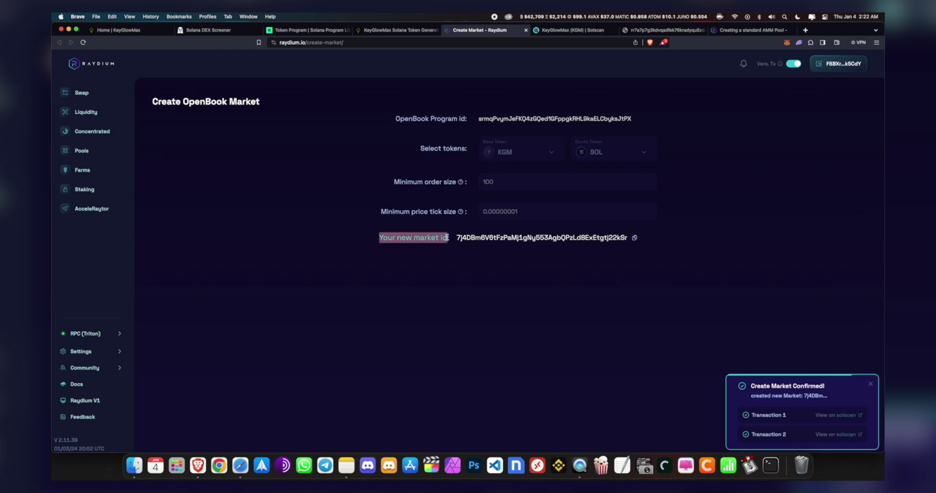
click(635, 238)
click(634, 238)
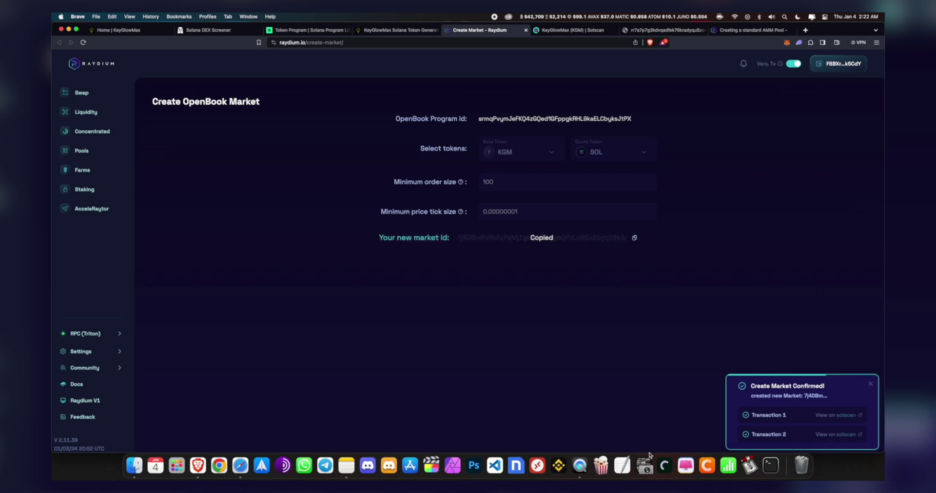
- Paste the new OpenBook market ID into a blank TextEdit note, shrink the note's window and return to Brave
click(622, 465)
key(super+v)
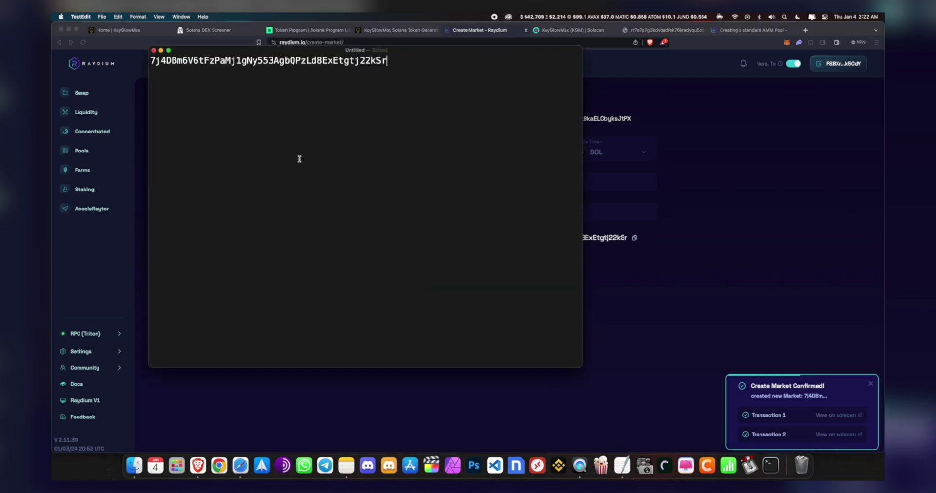
drag(581, 366, 437, 248)
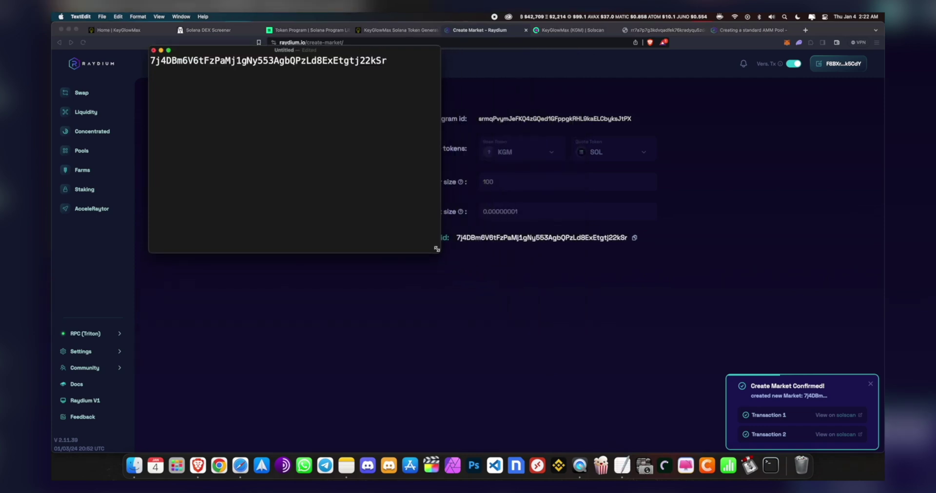
click(497, 287)
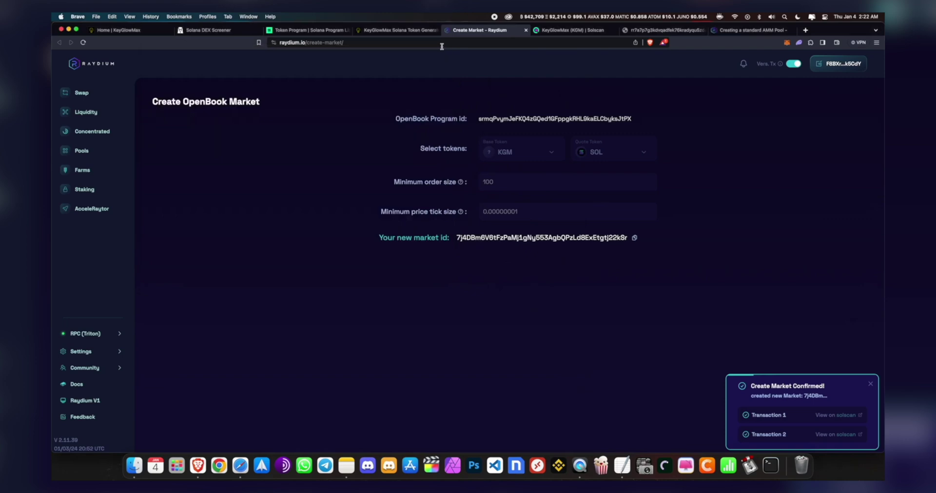
- Open Raydium's liquidity pool creation from the KeyGlowMax token generator and import the copied OpenBook market ID
click(415, 31)
scroll(416, 229, down, 1)
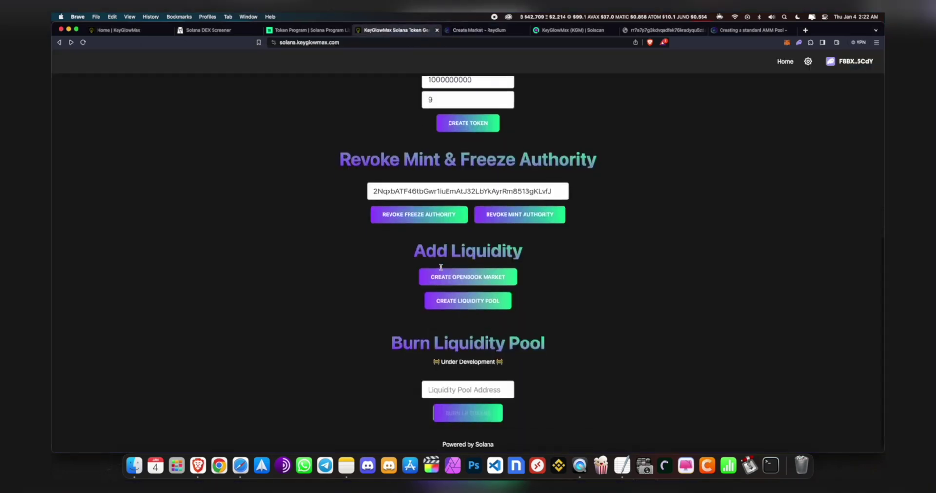
click(470, 298)
right_click(477, 267)
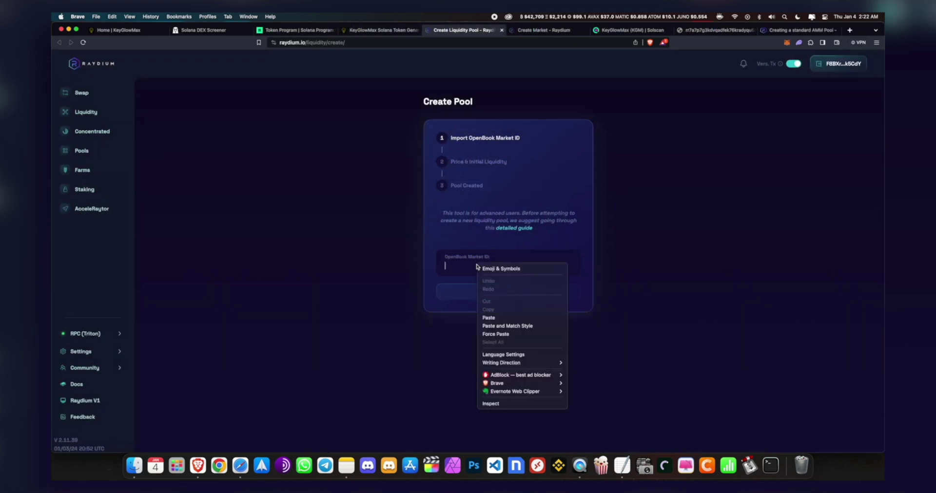
click(488, 318)
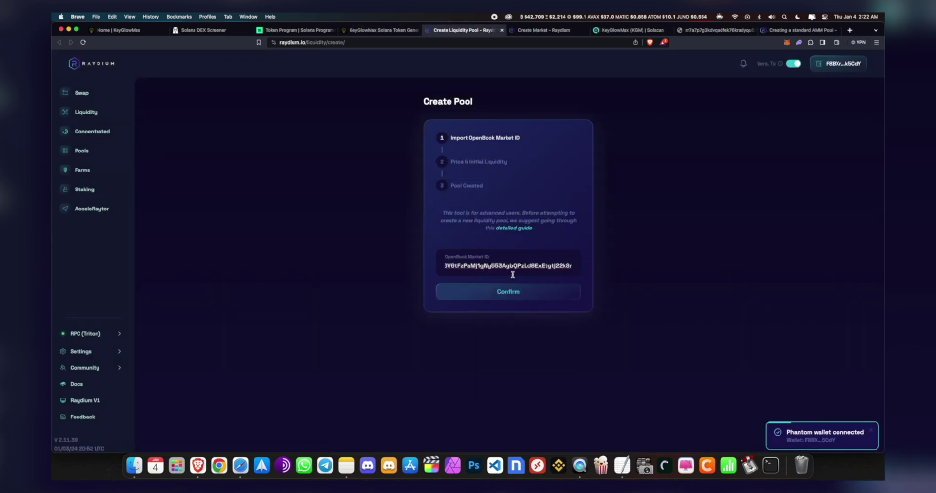
click(512, 292)
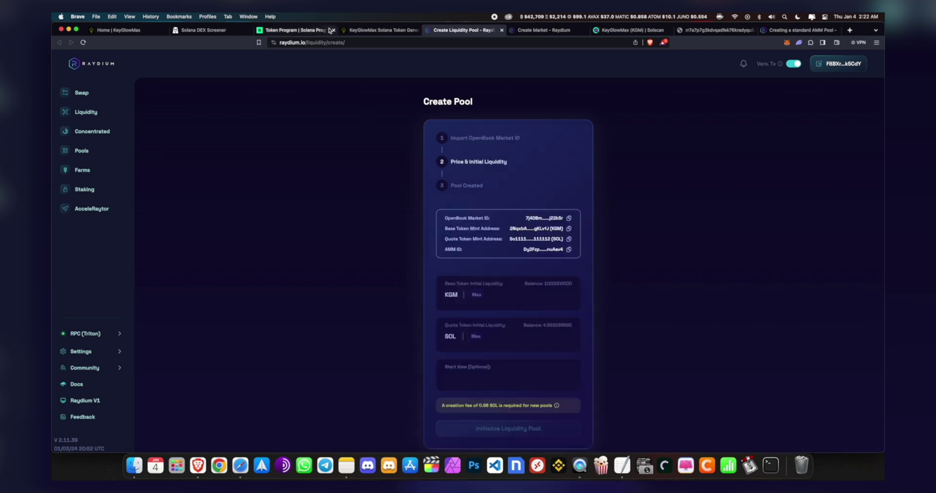
click(380, 30)
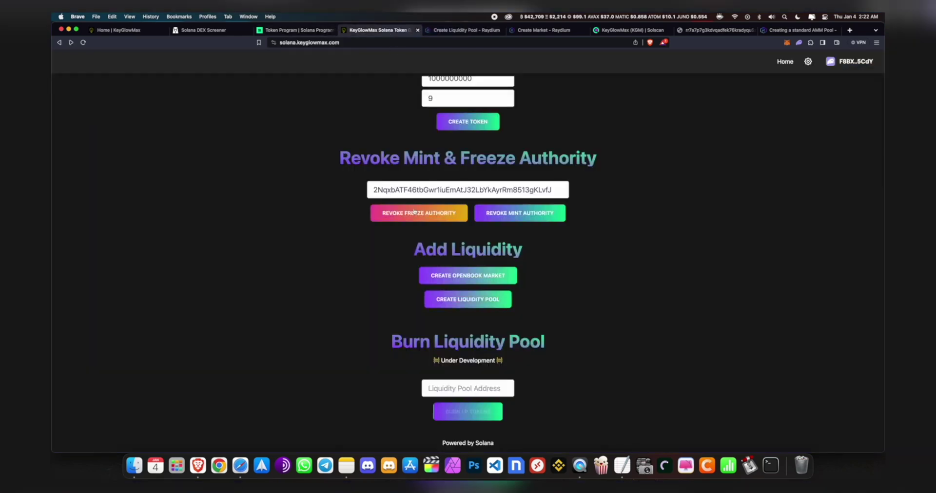
click(465, 30)
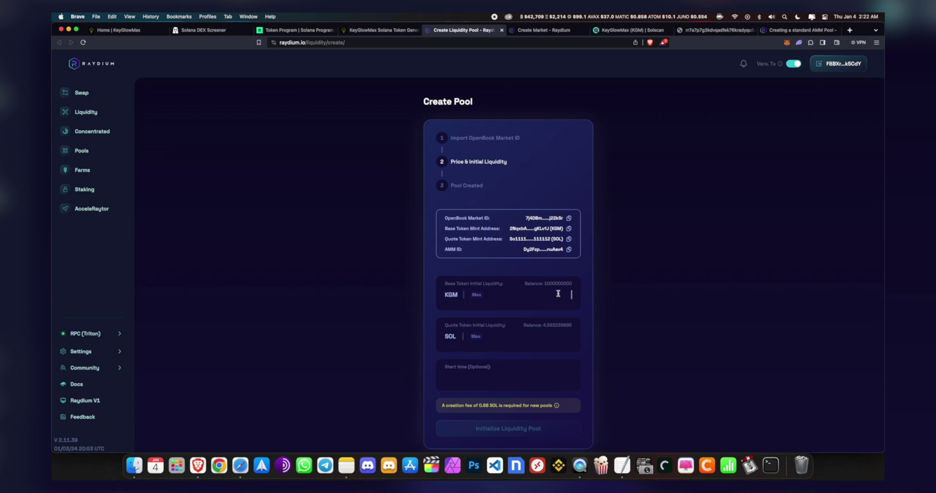
click(476, 296)
text(3)
mouse_move(497, 284)
mouse_down()
mouse_move(472, 285)
mouse_move(482, 285)
mouse_up()
click(507, 284)
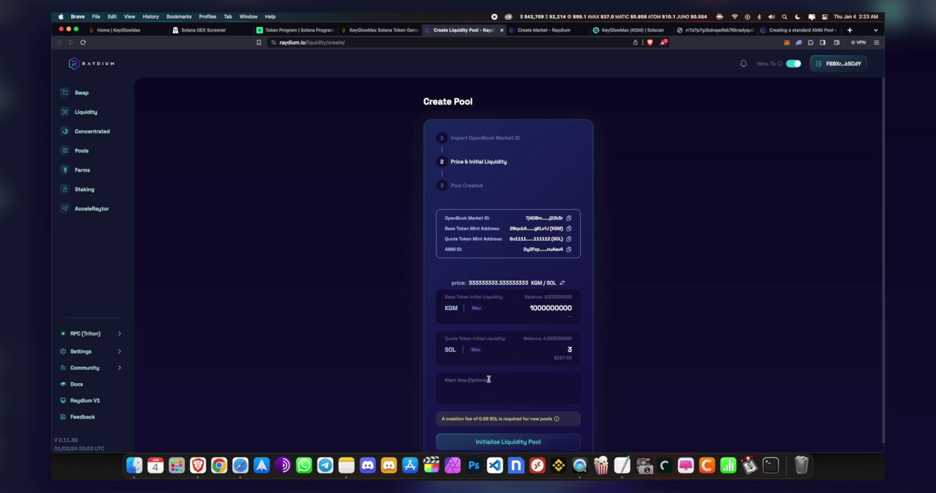
- Check the pool creation fee note, initialize the liquidity pool and approve the transaction in the Phantom wallet
scroll(502, 376, down, 1)
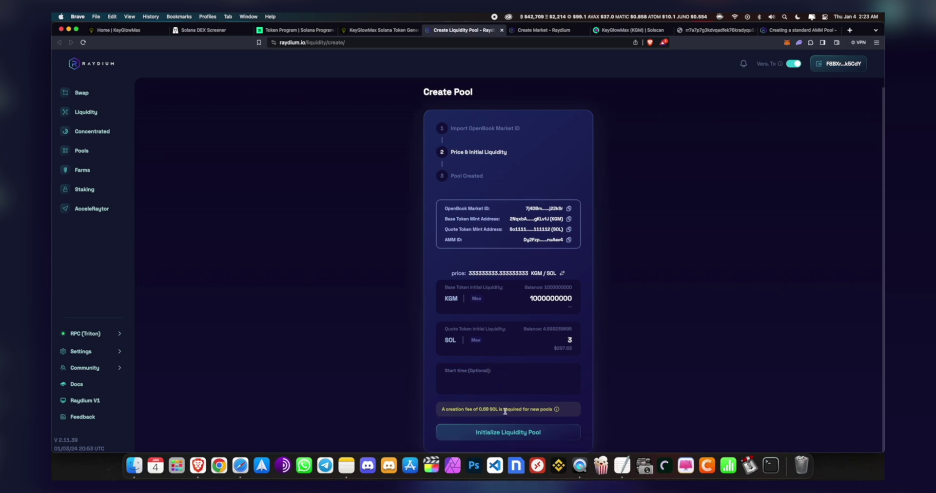
mouse_move(557, 411)
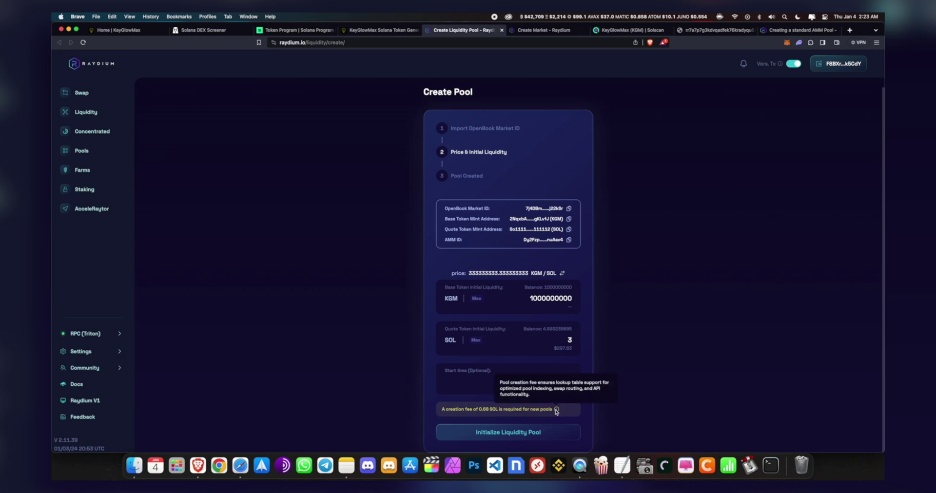
click(517, 434)
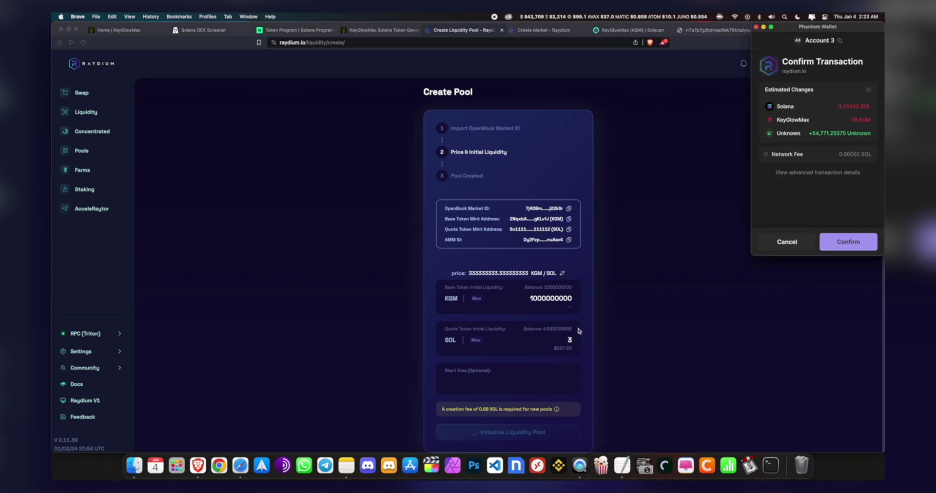
click(845, 242)
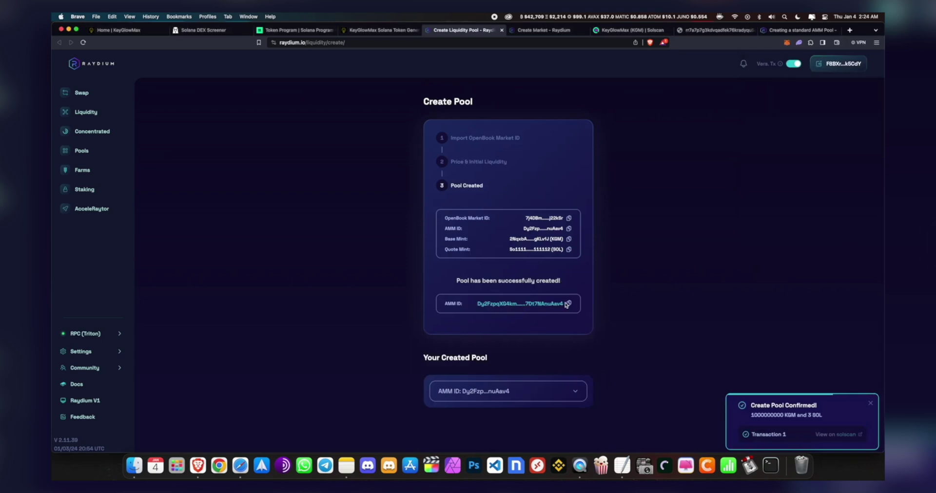
- Copy the created pool's AMM ID and add it to the TextEdit note with the market ID
click(570, 304)
click(622, 465)
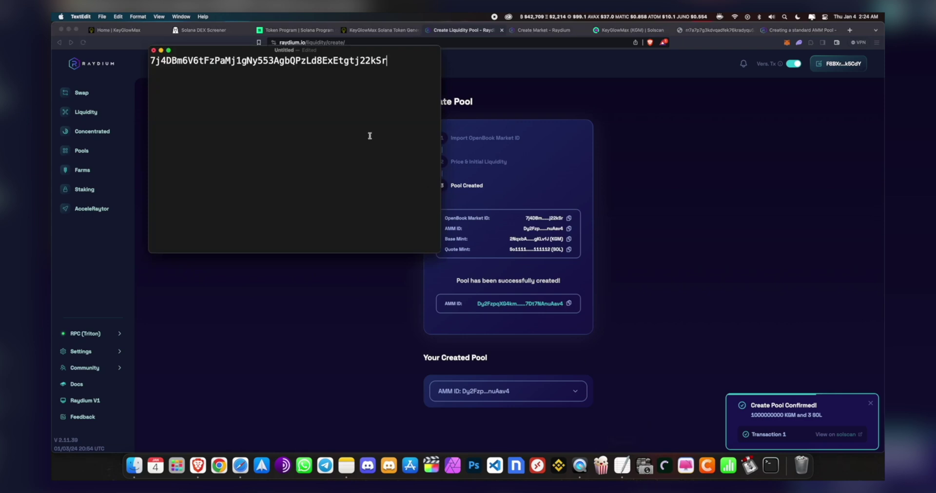
key(super+v)
click(707, 229)
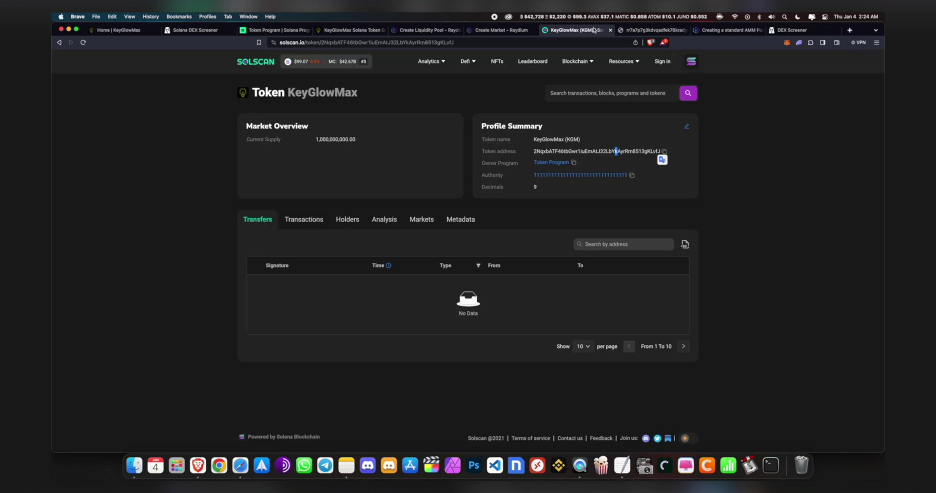
- Copy the KGM token address from Solscan, search for it on DEX Screener and view the KGM/SOL pair
click(664, 152)
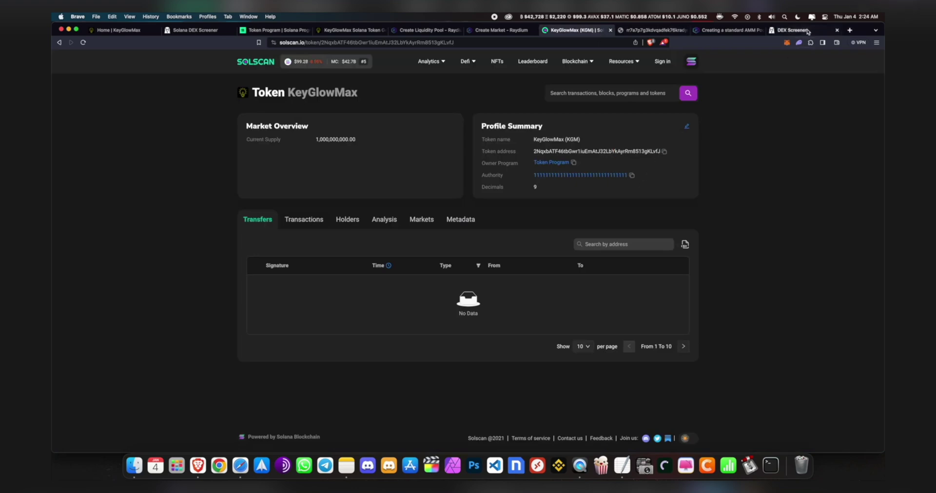
click(792, 30)
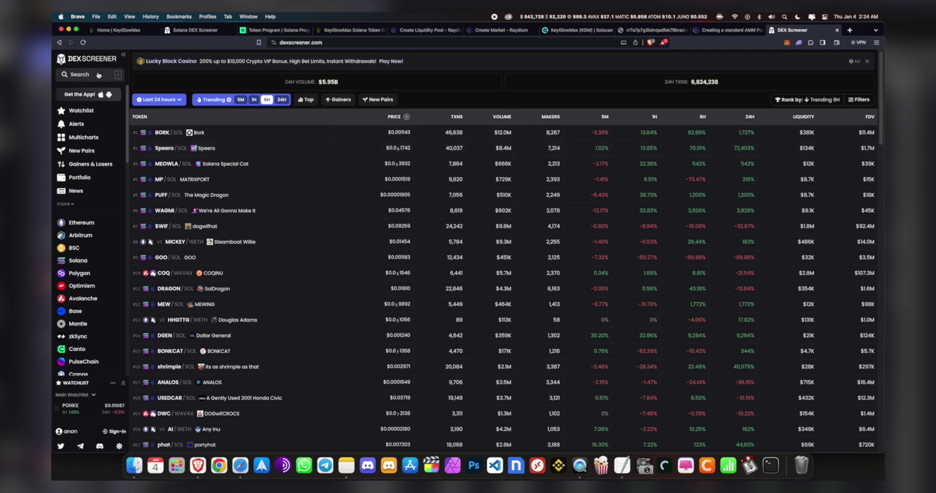
click(100, 75)
key(super+v)
click(358, 155)
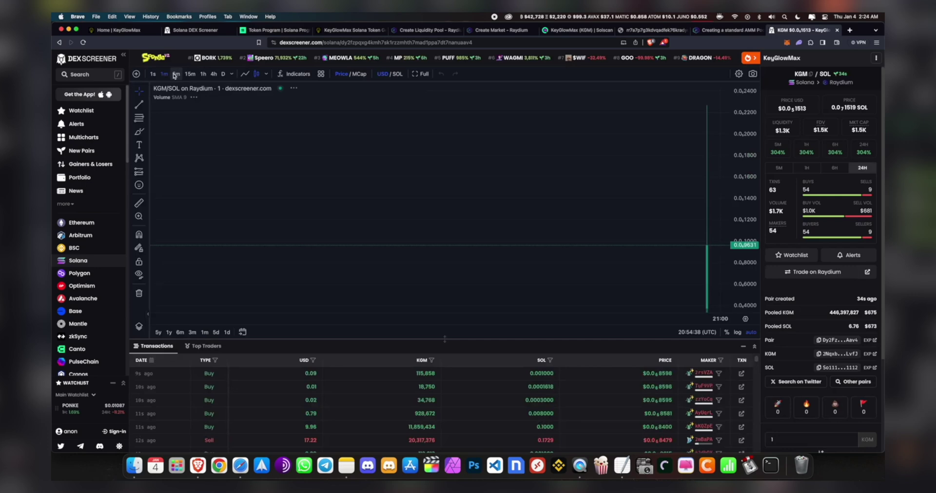
scroll(413, 404, down, 5)
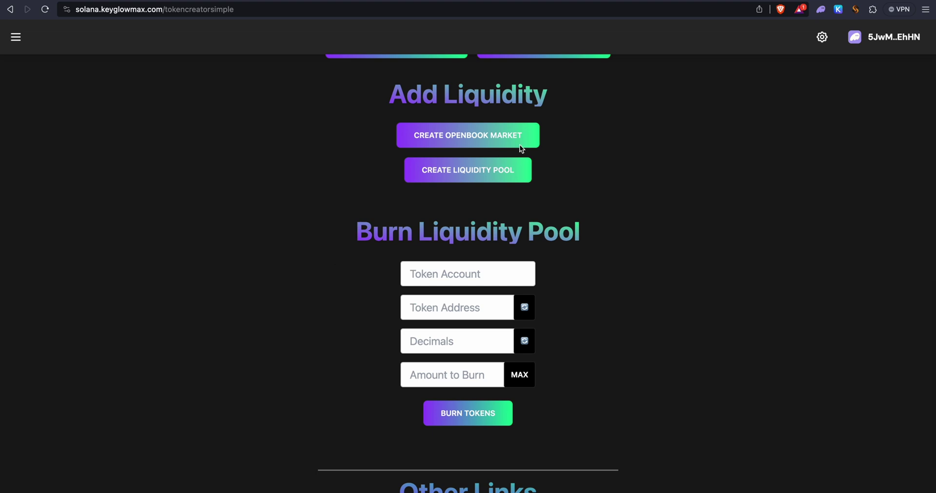
- Open the KeyGlowMax token in the Phantom wallet and view its token account on Solscan
scroll(387, 231, down, 2)
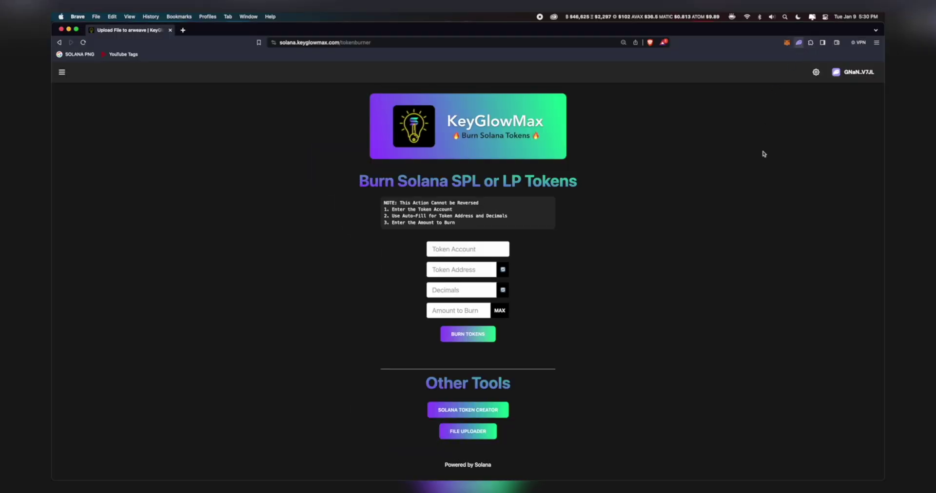
key(alt+shift+p)
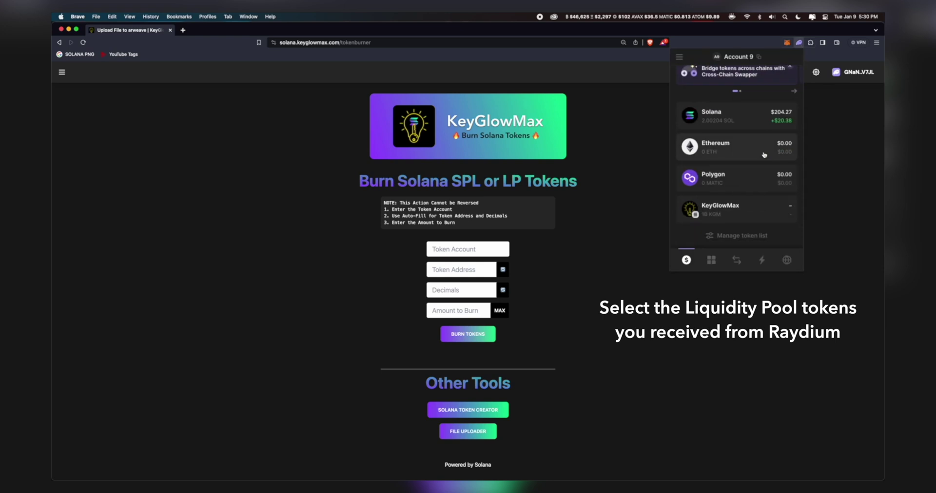
click(729, 213)
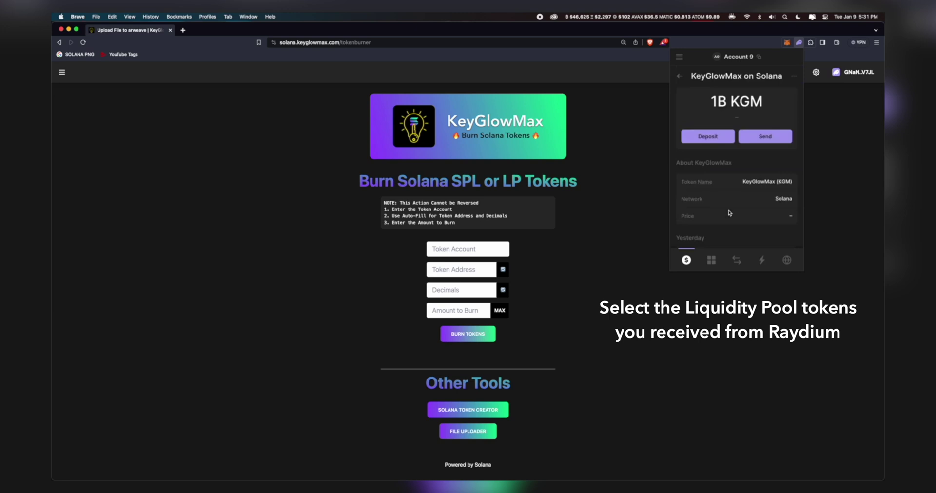
click(794, 76)
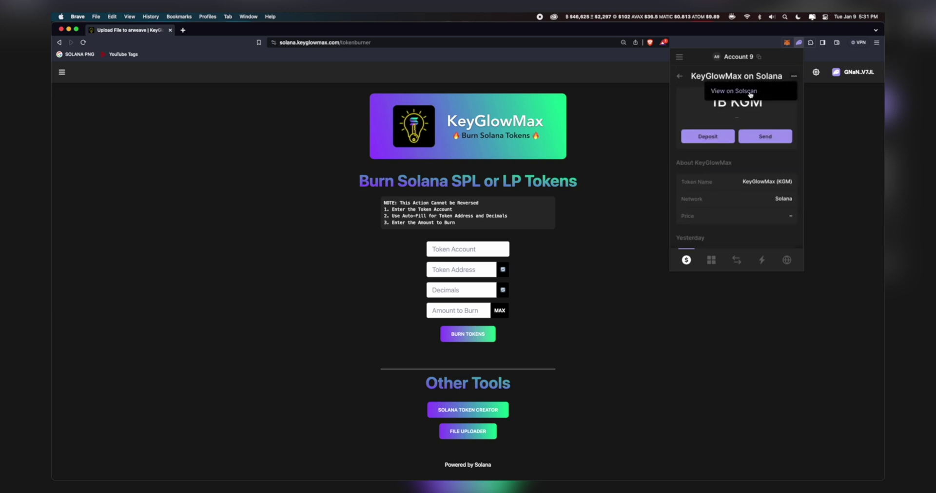
click(750, 93)
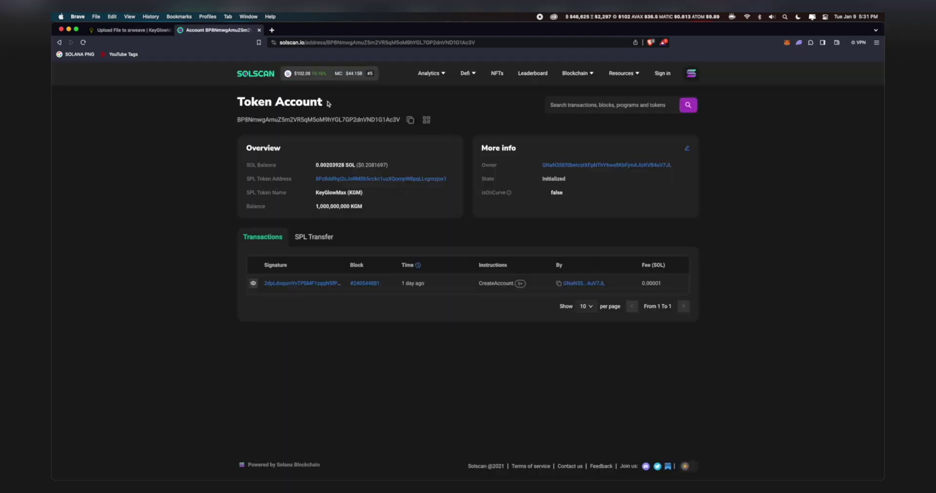
- Paste the token account address into the KeyGlowMax burn form and fill in the token address and 9 decimals
click(133, 32)
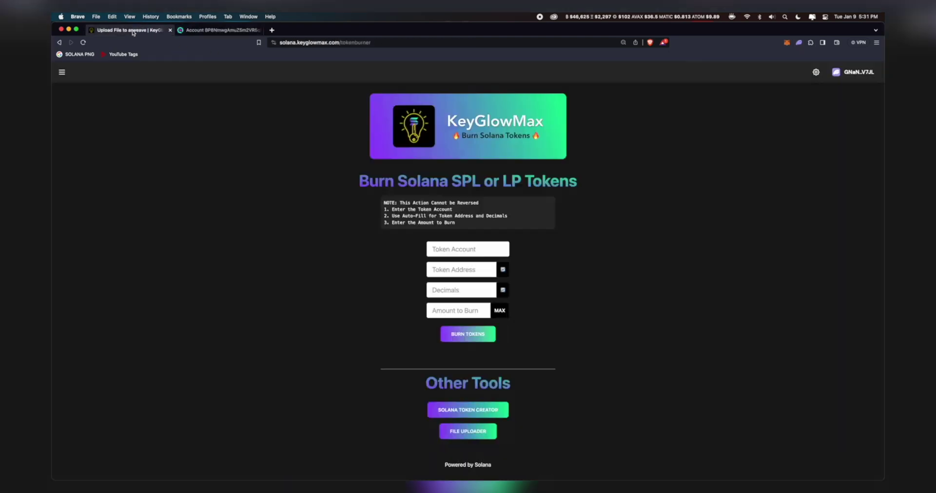
click(461, 244)
right_click(430, 247)
click(441, 292)
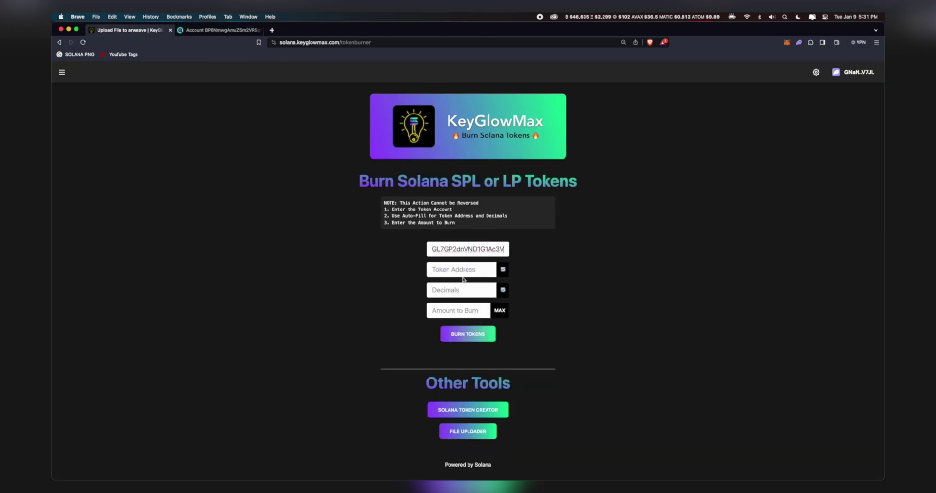
key(super+a)
key(super+v)
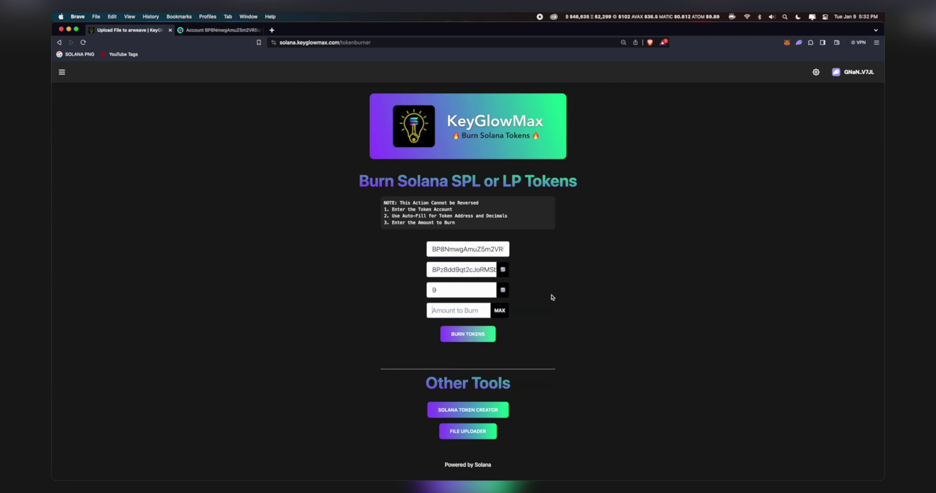
click(501, 312)
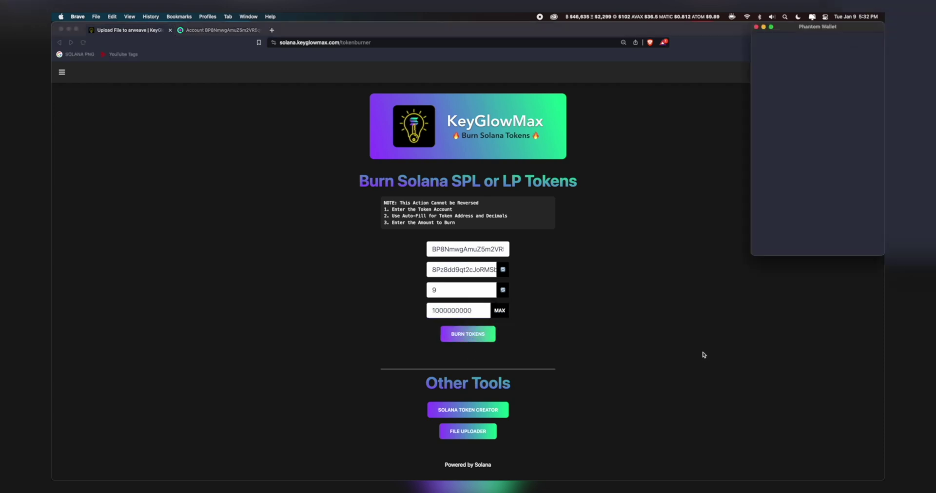
click(847, 248)
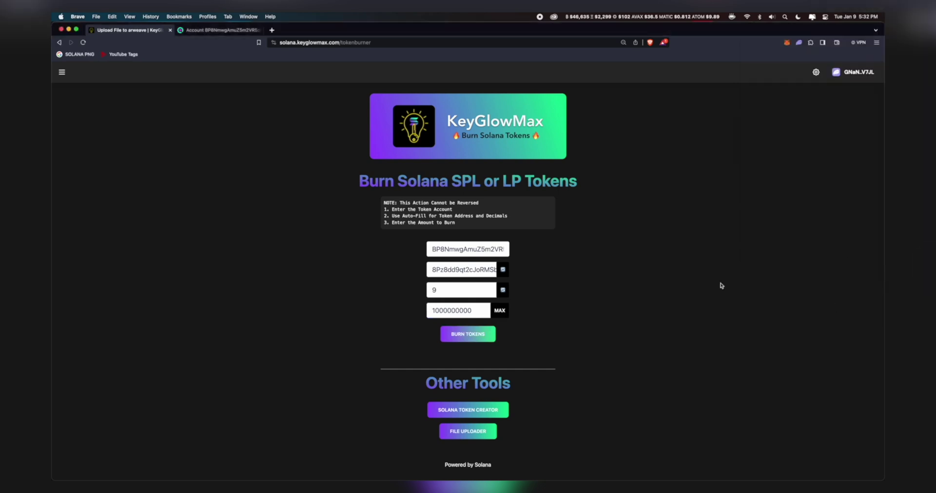
- Refresh the token account on Solscan, examine the latest transaction's details and open the Phantom wallet to check the tokens
click(218, 30)
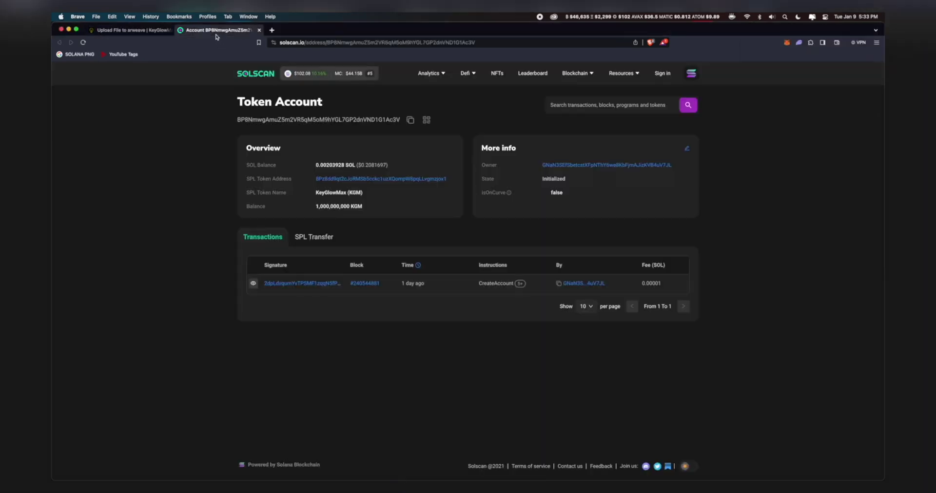
click(84, 43)
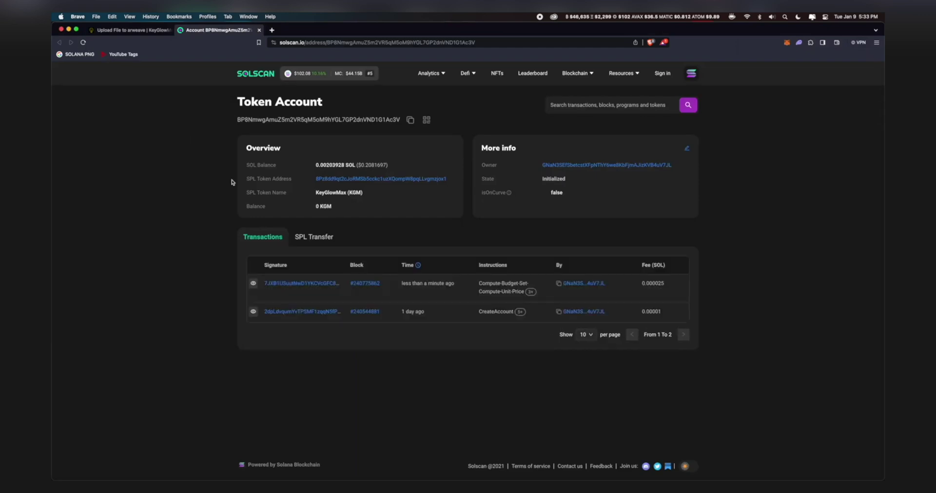
click(292, 284)
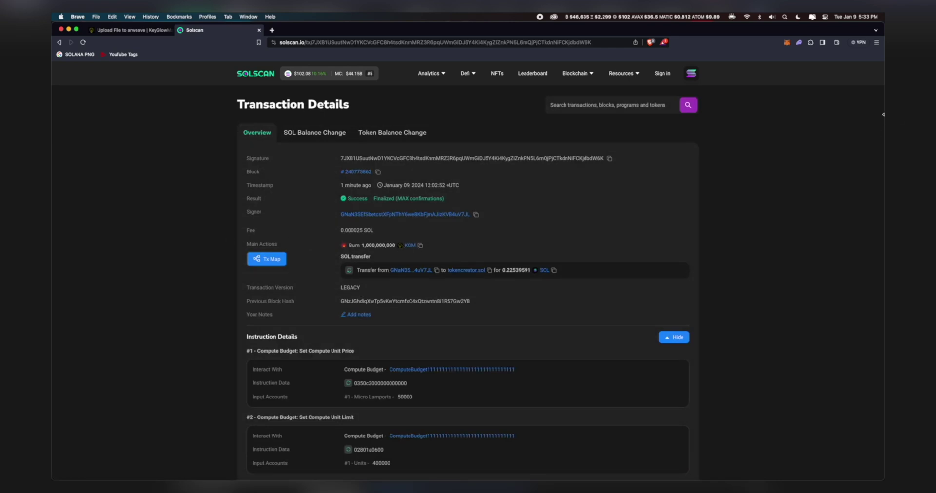
click(798, 43)
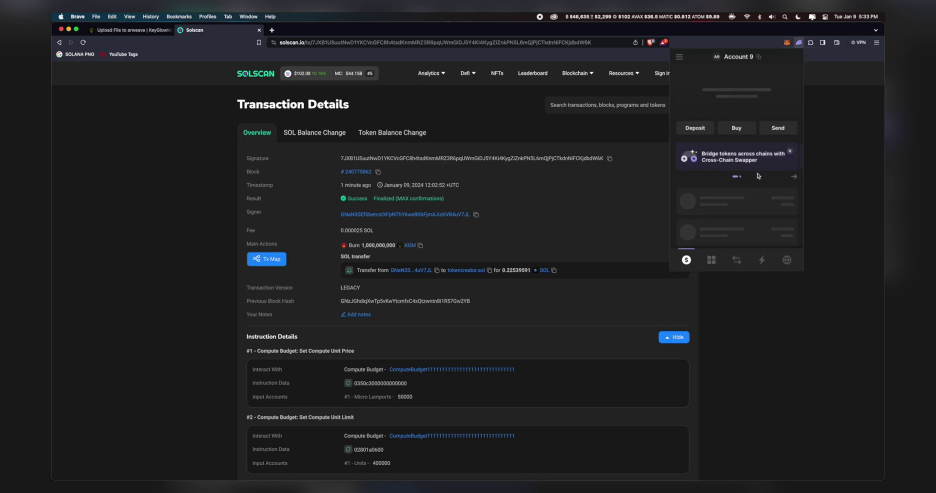